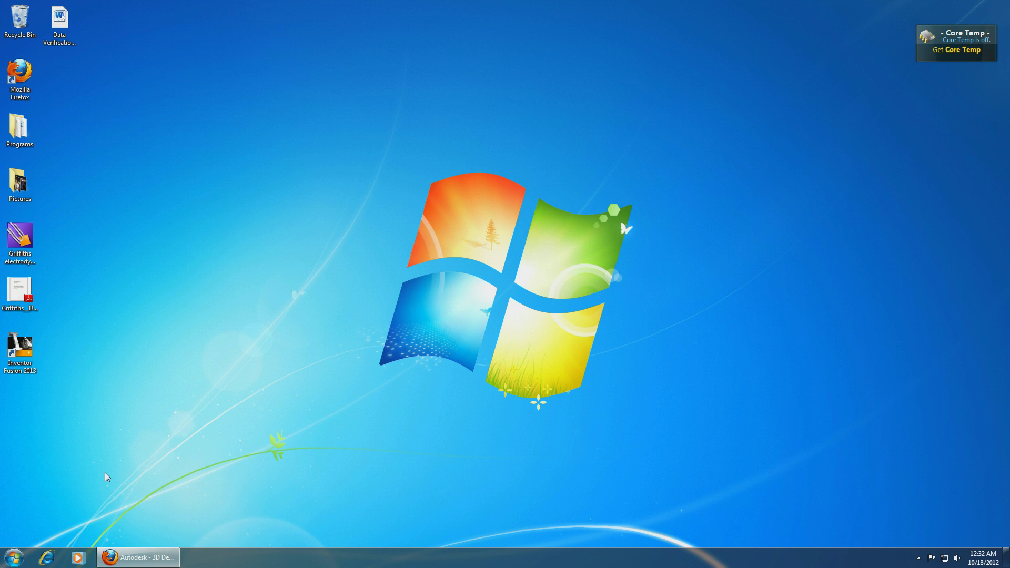
# Restore the minimized Firefox window showing the usa.autodesk.com homepage
pyautogui.click(21, 352)
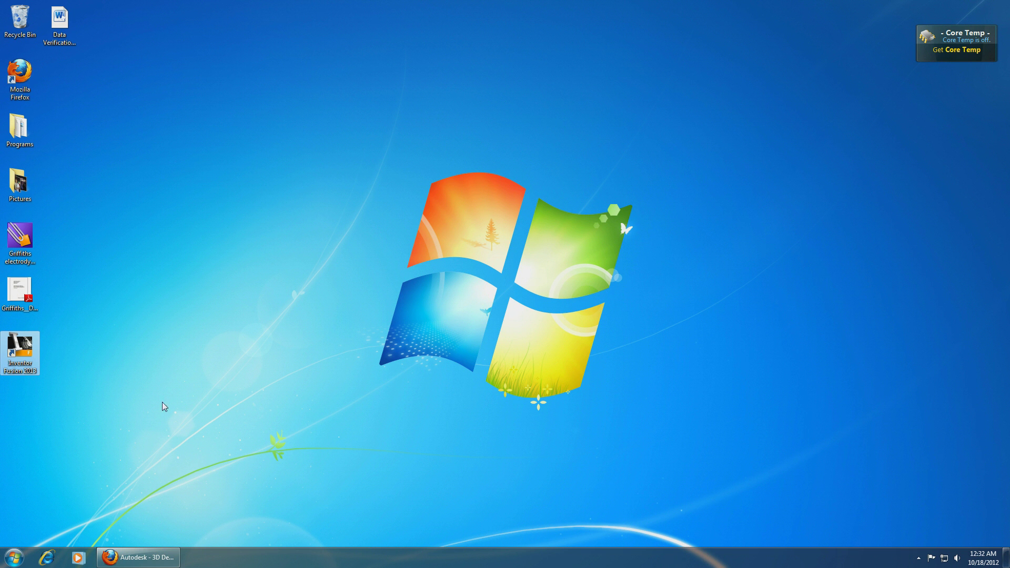
pyautogui.click(154, 561)
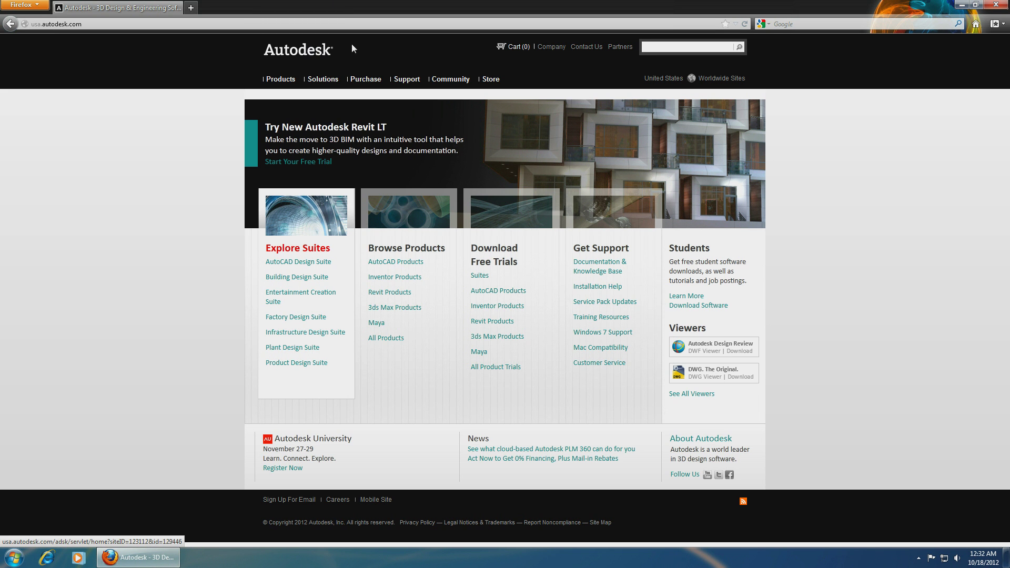
# Go to Products > Inventor Products > How to Buy, then minimize Firefox to the desktop
pyautogui.moveTo(284, 81)
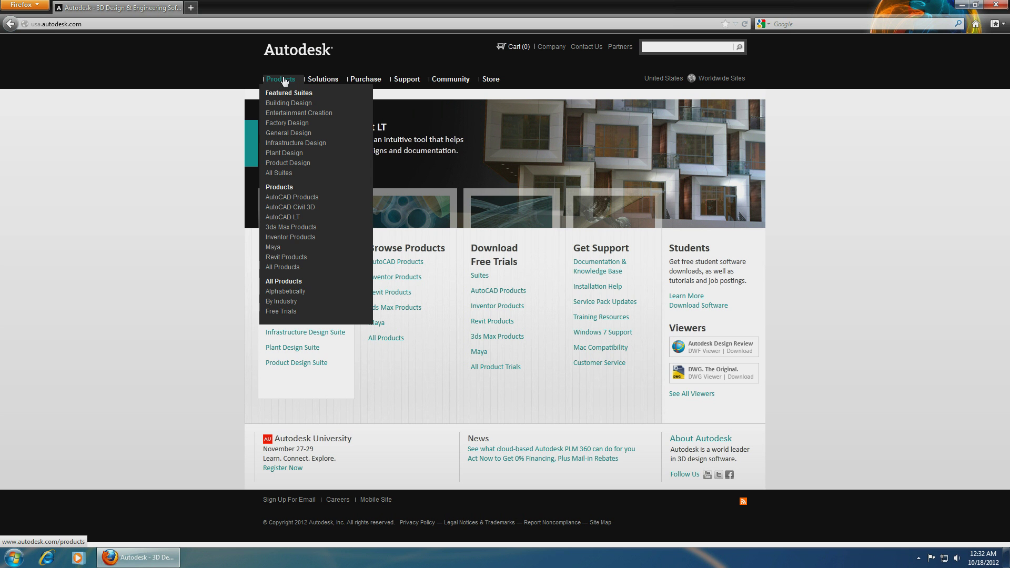
pyautogui.click(295, 237)
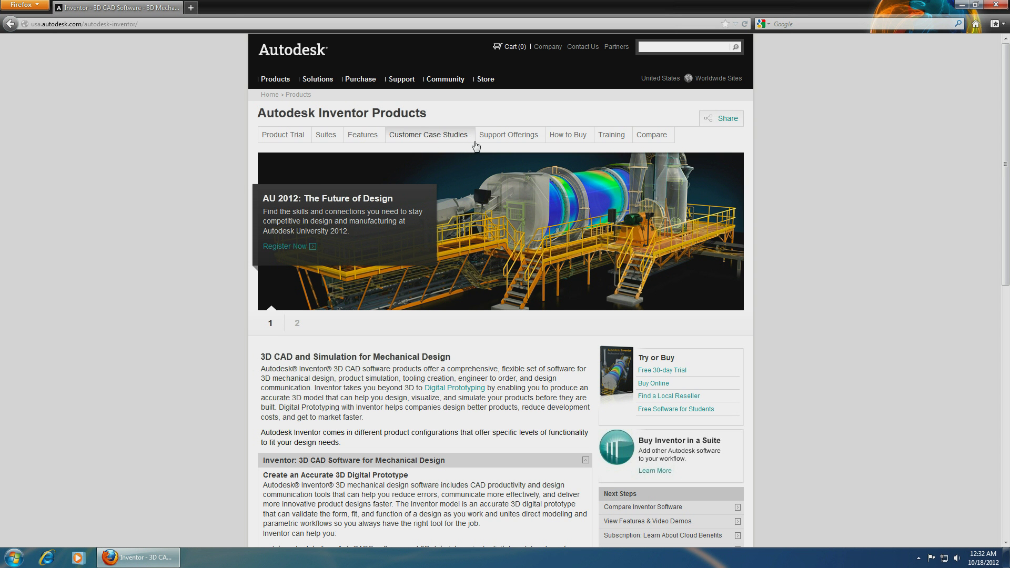
pyautogui.click(569, 140)
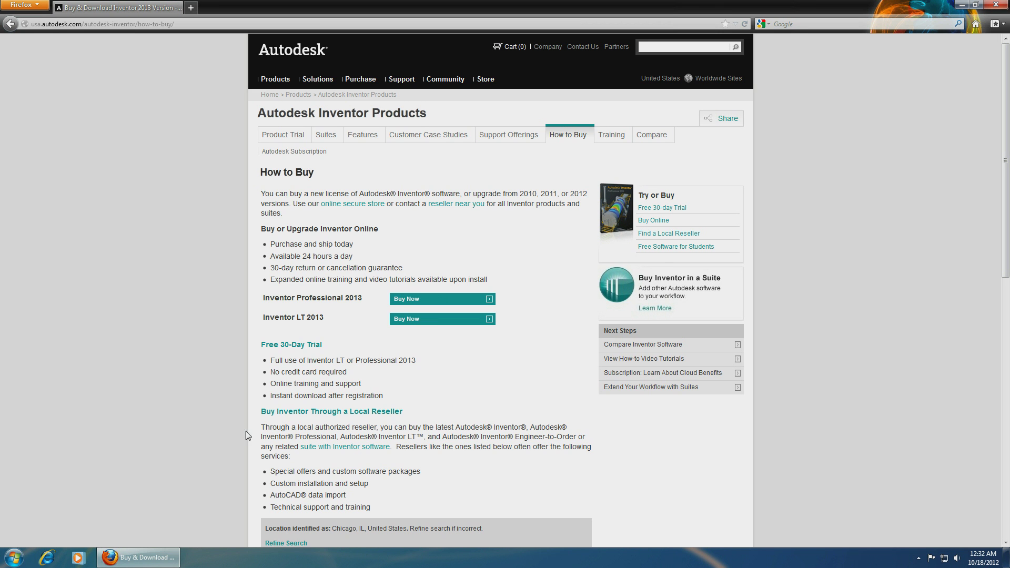
pyautogui.click(156, 561)
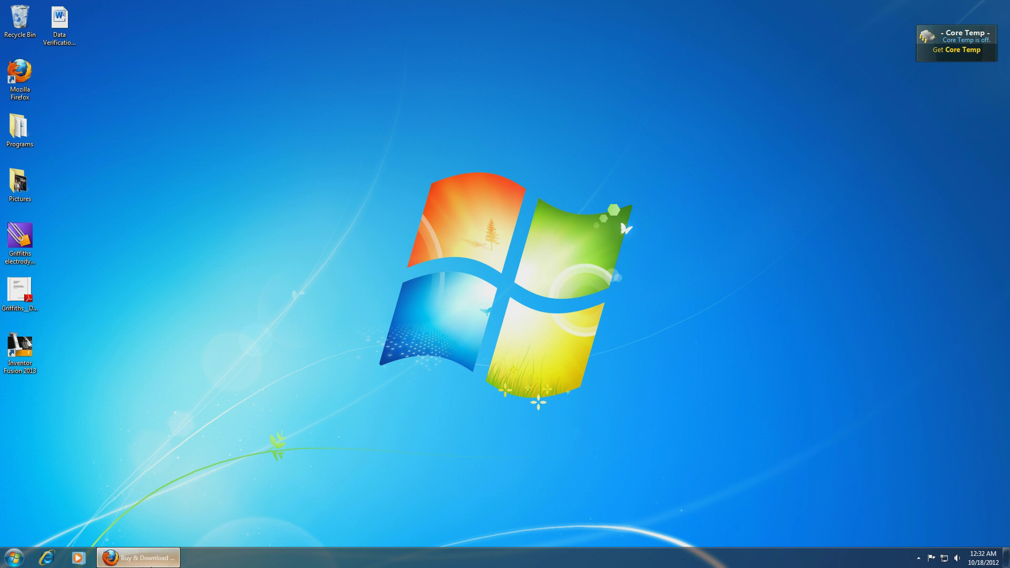
# Search the Autodesk site for 'inventor fusion' and open the Inventor Fusion discussion group board
pyautogui.click(138, 558)
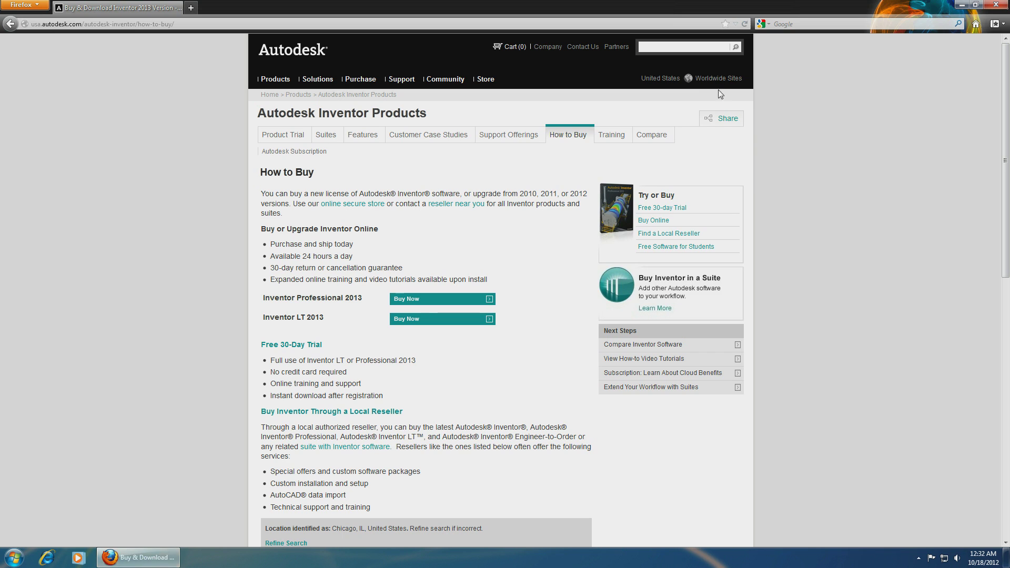
pyautogui.click(692, 52)
pyautogui.write('inv')
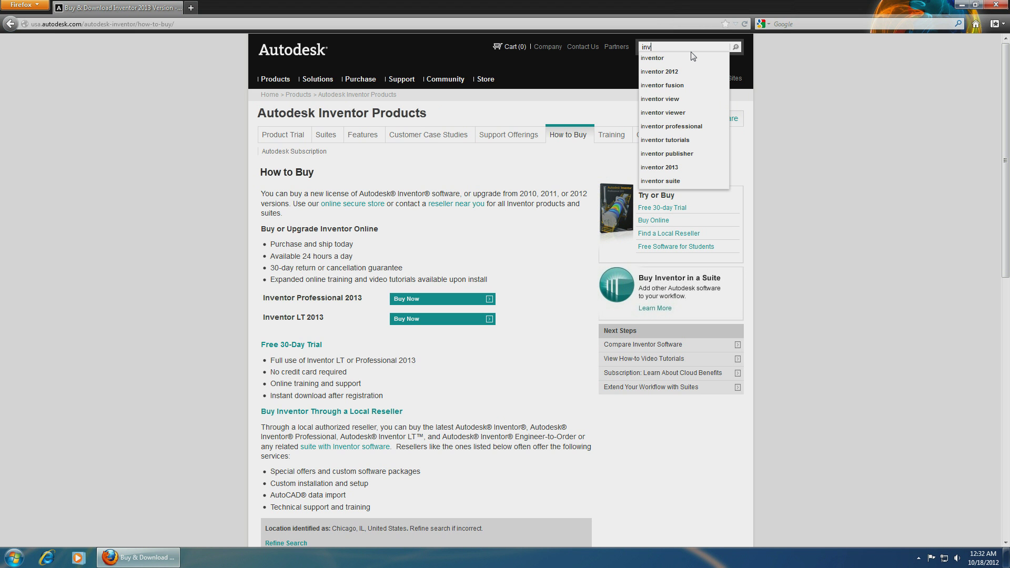
pyautogui.click(671, 86)
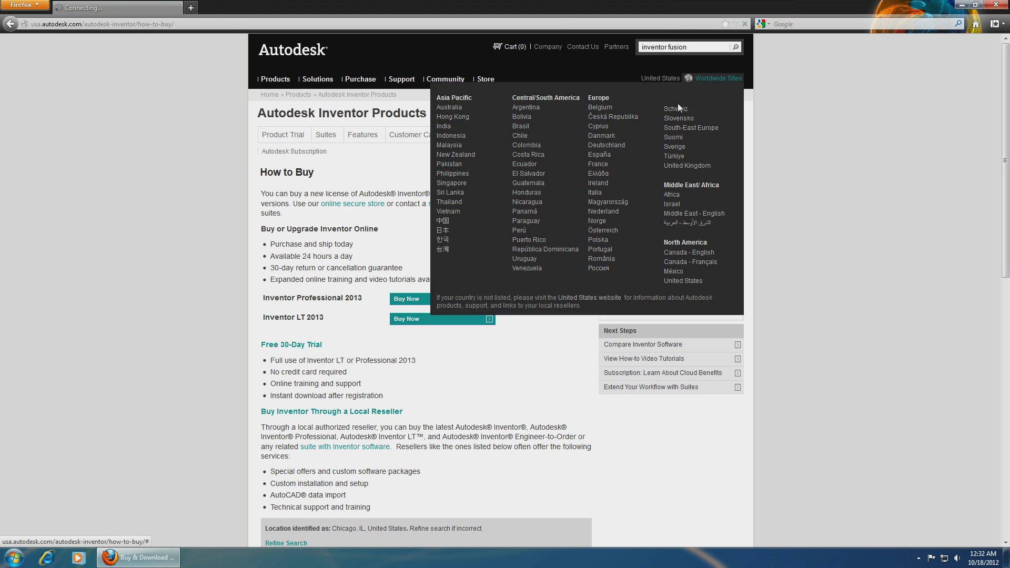
pyautogui.scroll(-5, 194, 263)
pyautogui.scroll(5, 195, 285)
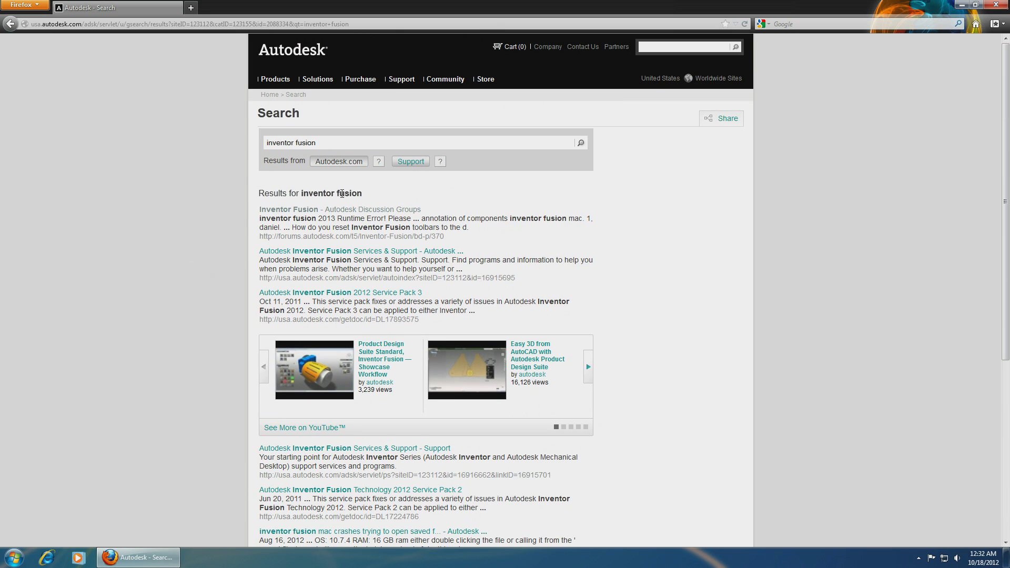
pyautogui.click(337, 210)
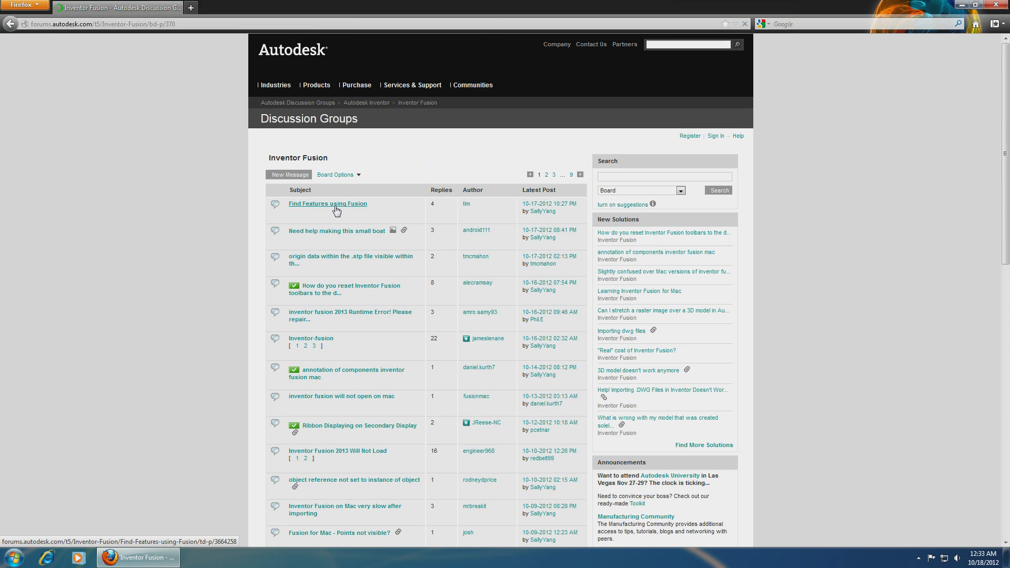
pyautogui.scroll(-5, 296, 233)
pyautogui.scroll(5, 295, 233)
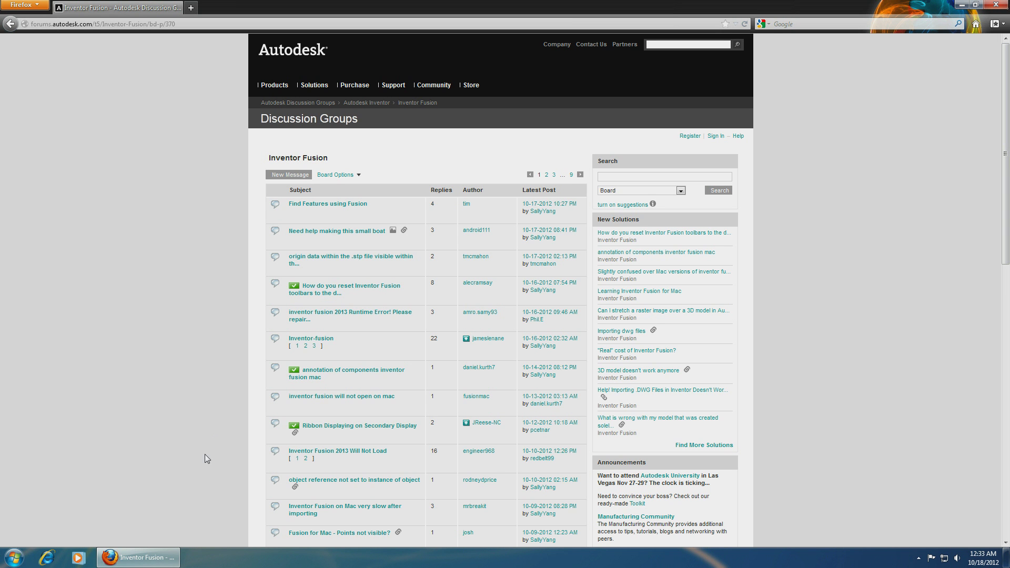
# Launch Inventor Fusion 2013 from the desktop, close the Welcome dialog, and start a new sketch
pyautogui.click(149, 552)
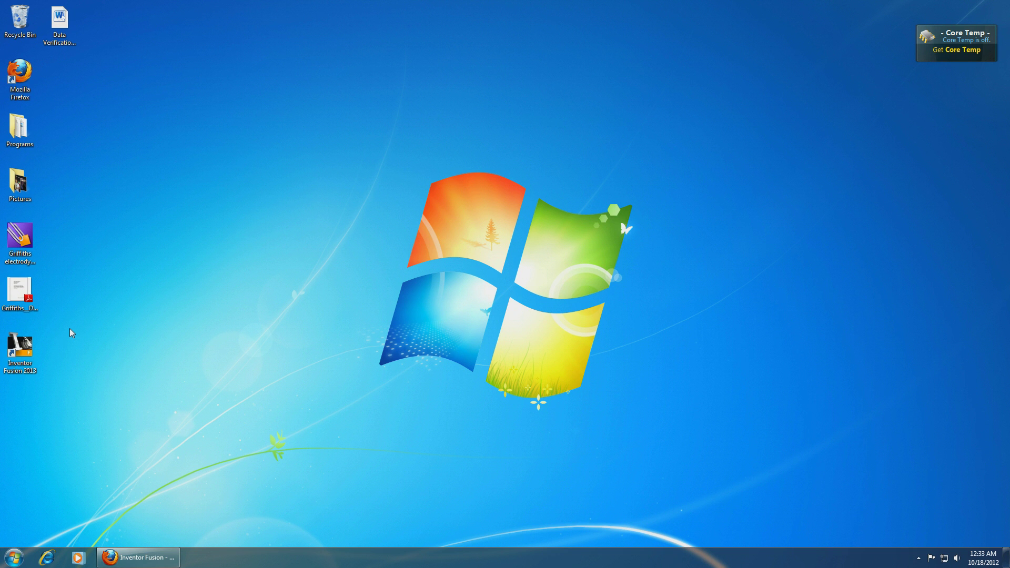
pyautogui.doubleClick(24, 349)
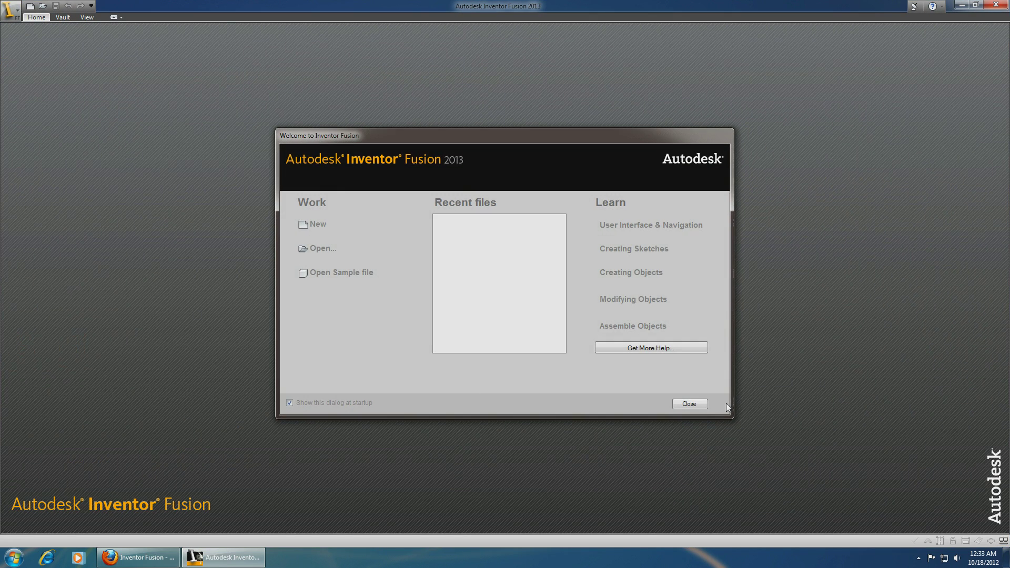
pyautogui.click(692, 403)
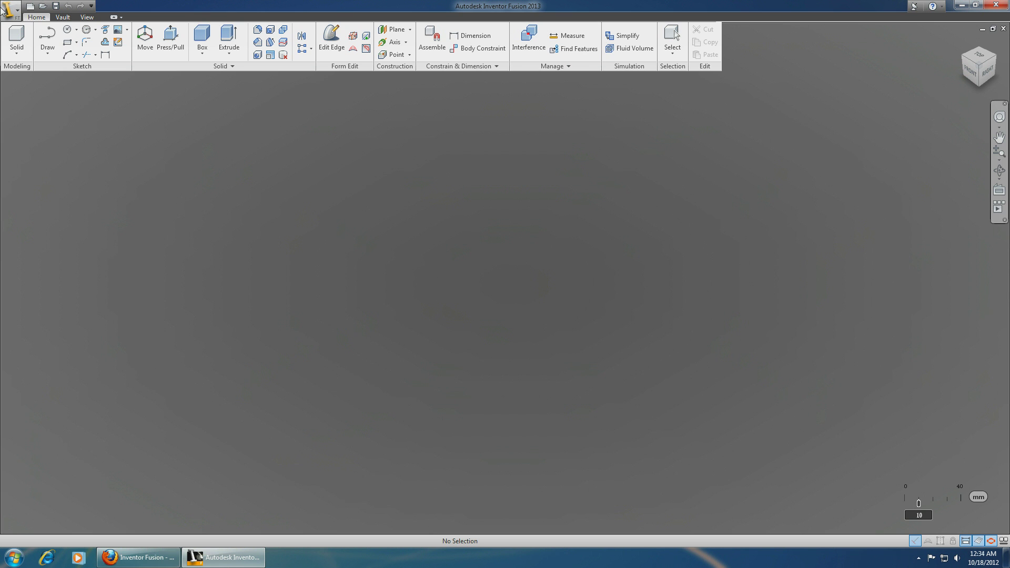
pyautogui.click(53, 36)
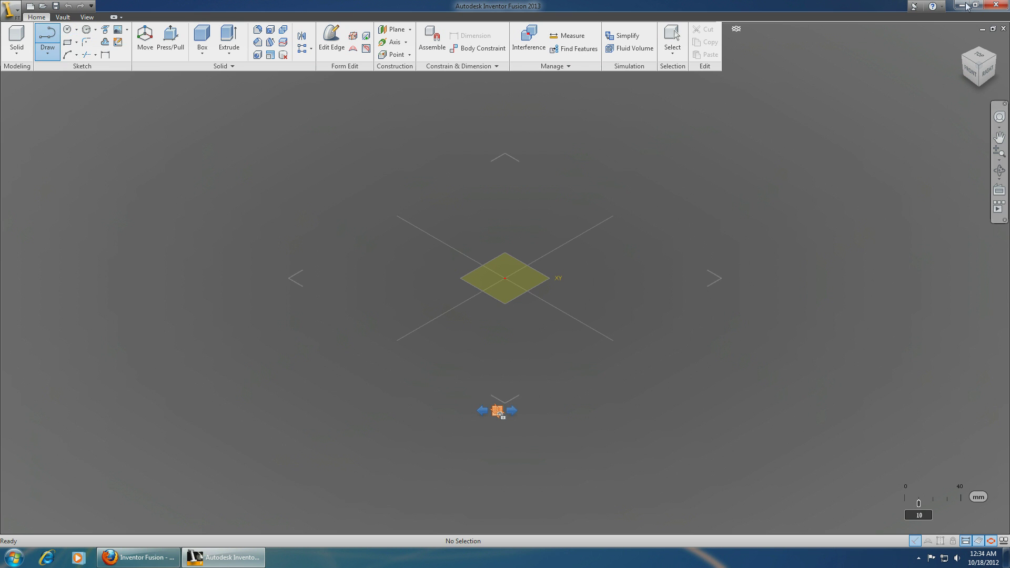
# On the front plane, draw the profile's bottom lip, vertical web and right top edge
pyautogui.click(970, 75)
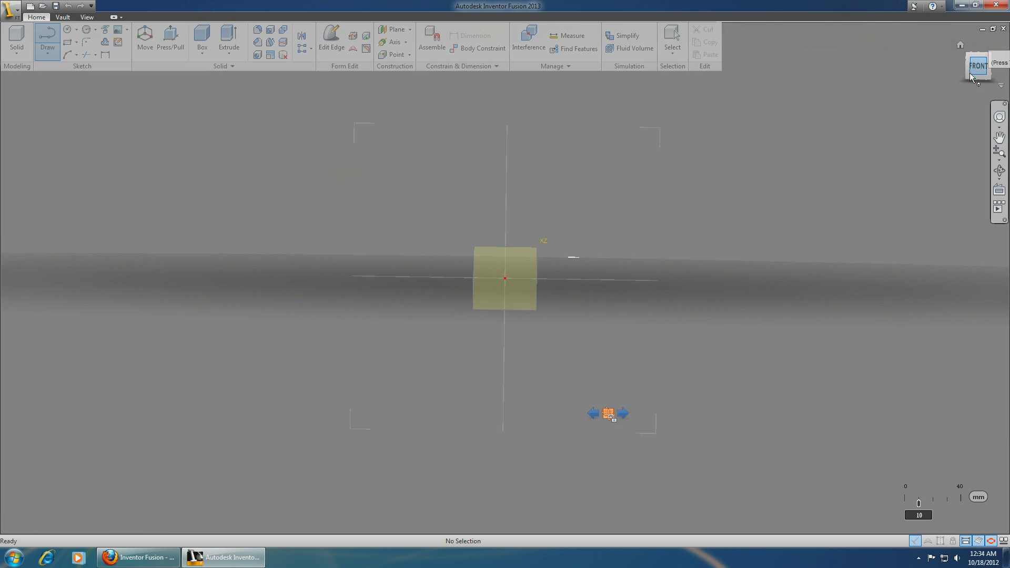
pyautogui.click(504, 363)
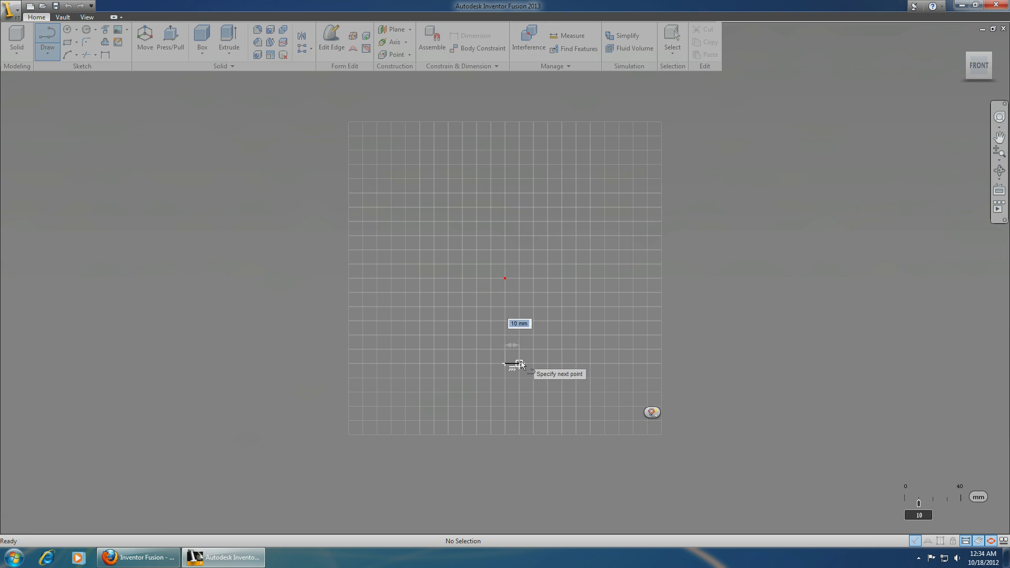
pyautogui.click(576, 363)
pyautogui.click(576, 349)
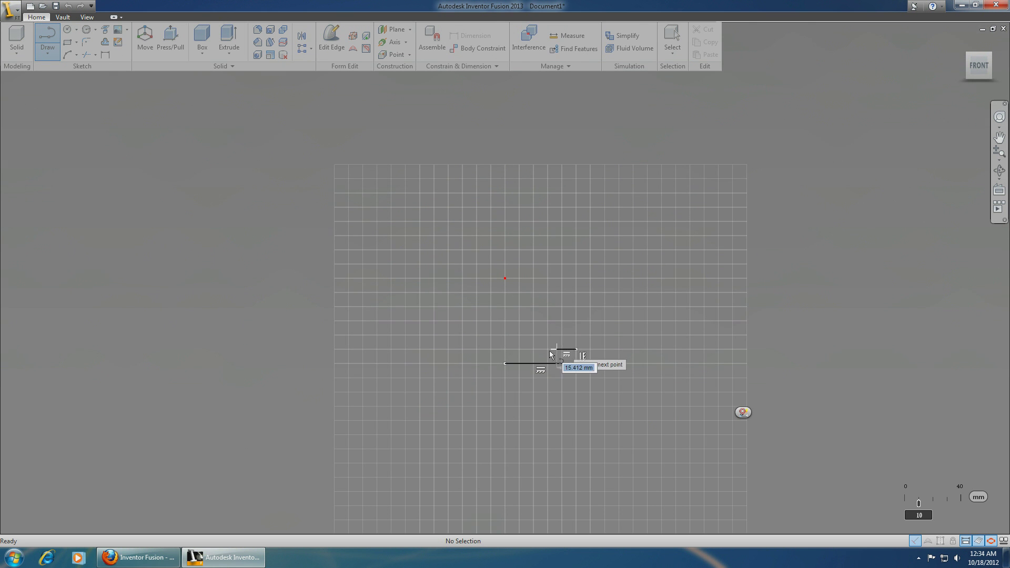
pyautogui.click(518, 349)
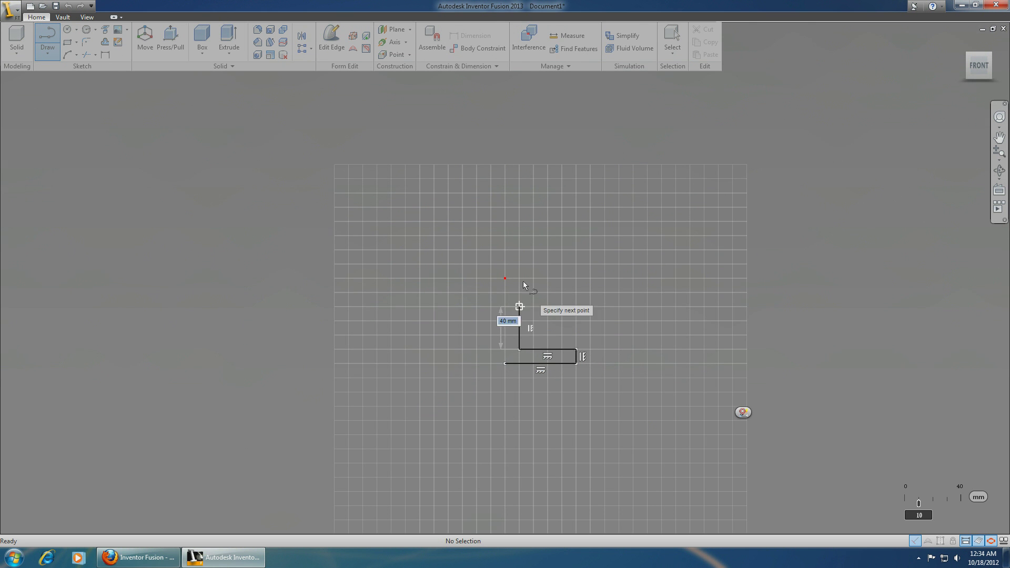
pyautogui.click(519, 235)
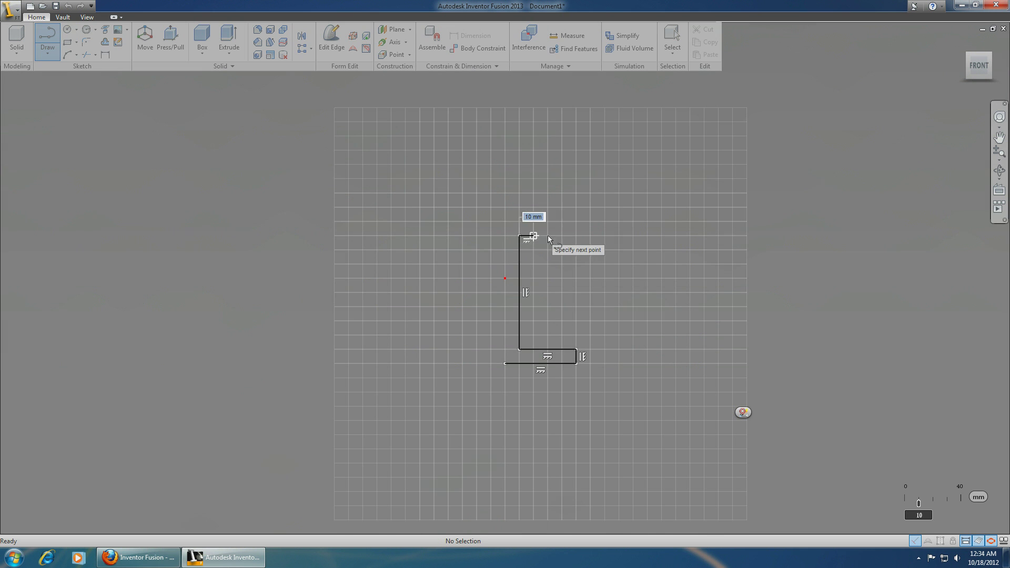
pyautogui.click(576, 236)
pyautogui.click(576, 221)
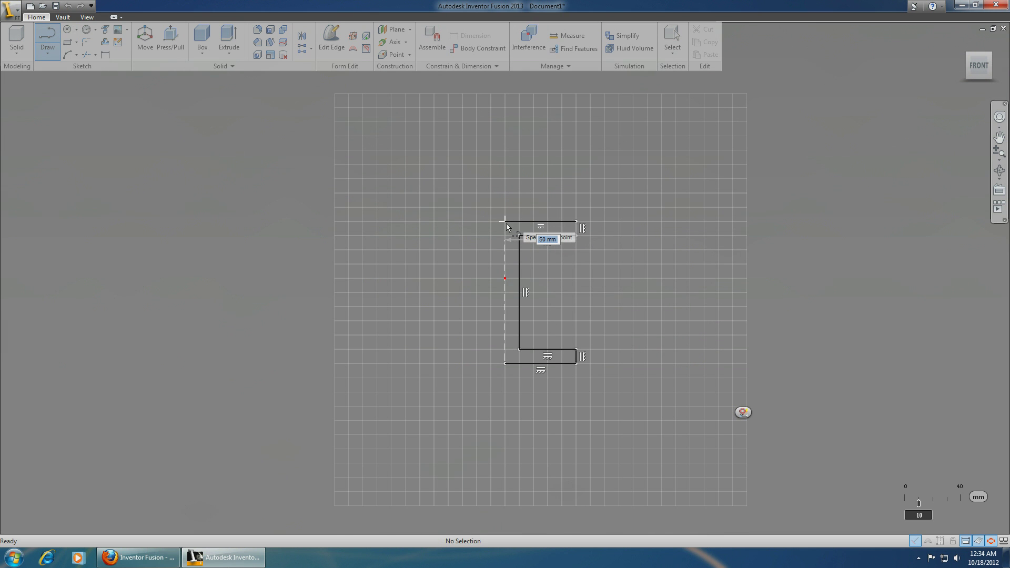
pyautogui.click(505, 221)
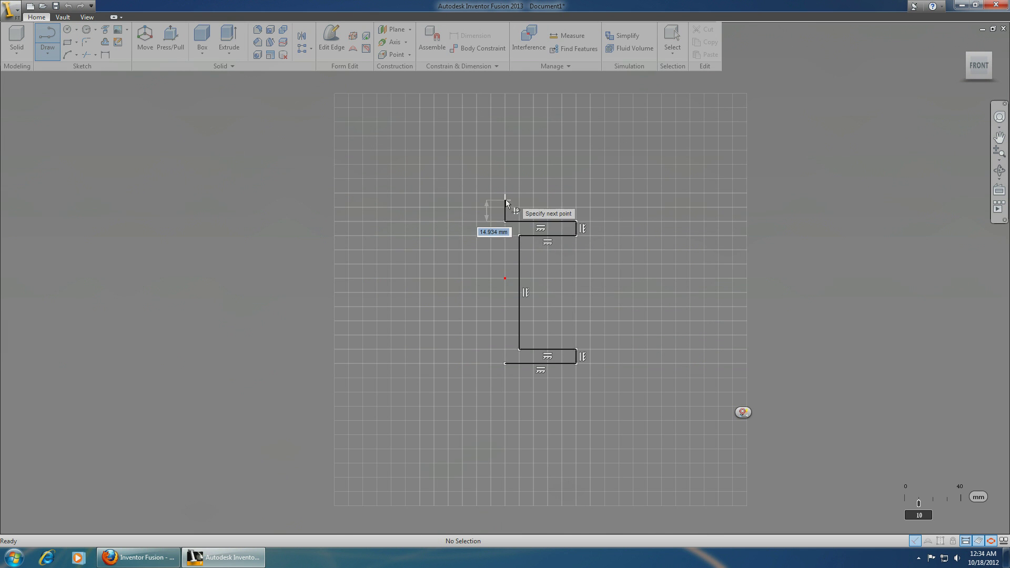
# Draw the stepped top flange and close the outline back at the starting point
pyautogui.click(505, 207)
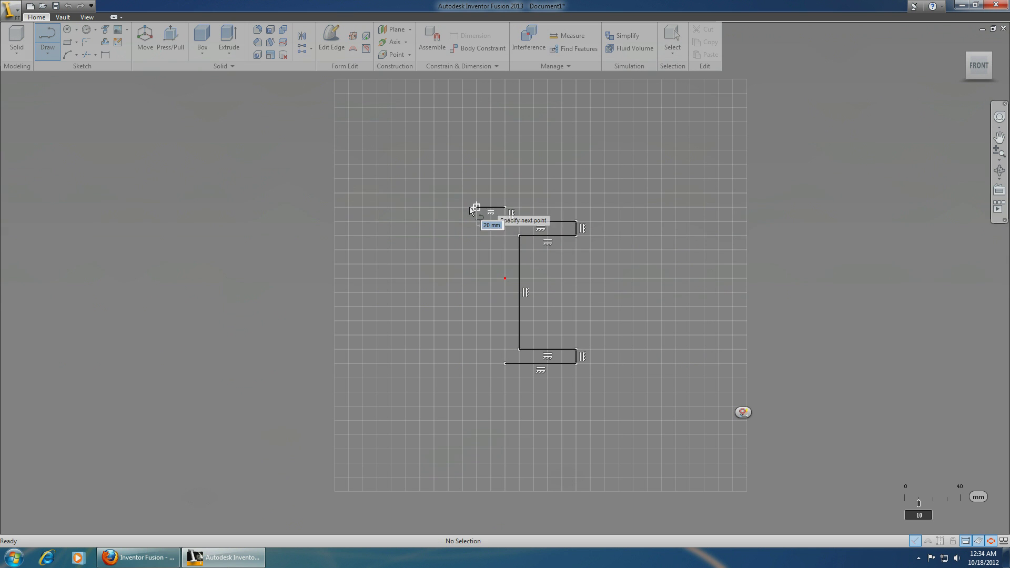
pyautogui.click(434, 207)
pyautogui.click(434, 221)
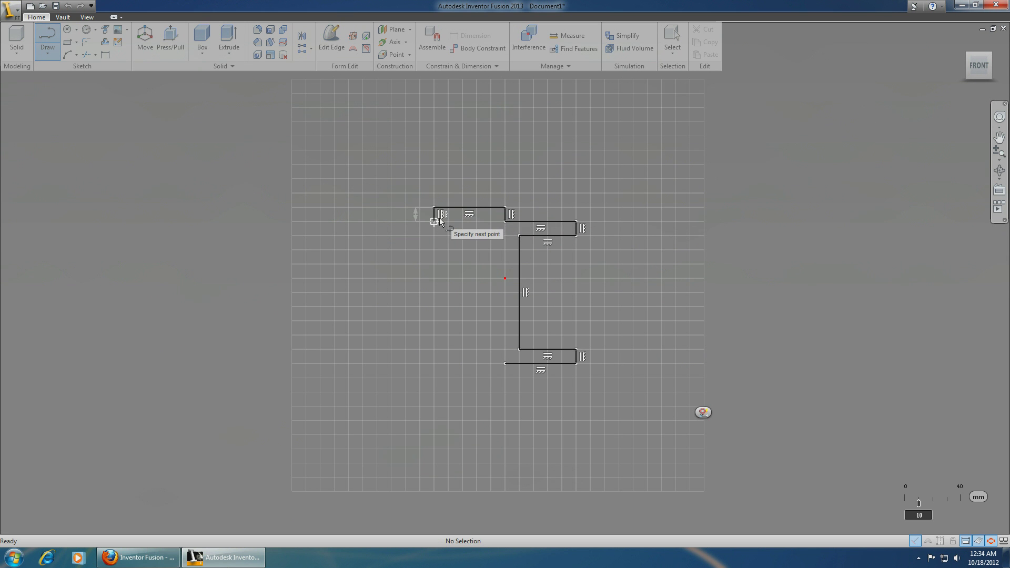
pyautogui.click(491, 221)
pyautogui.click(490, 235)
pyautogui.click(505, 235)
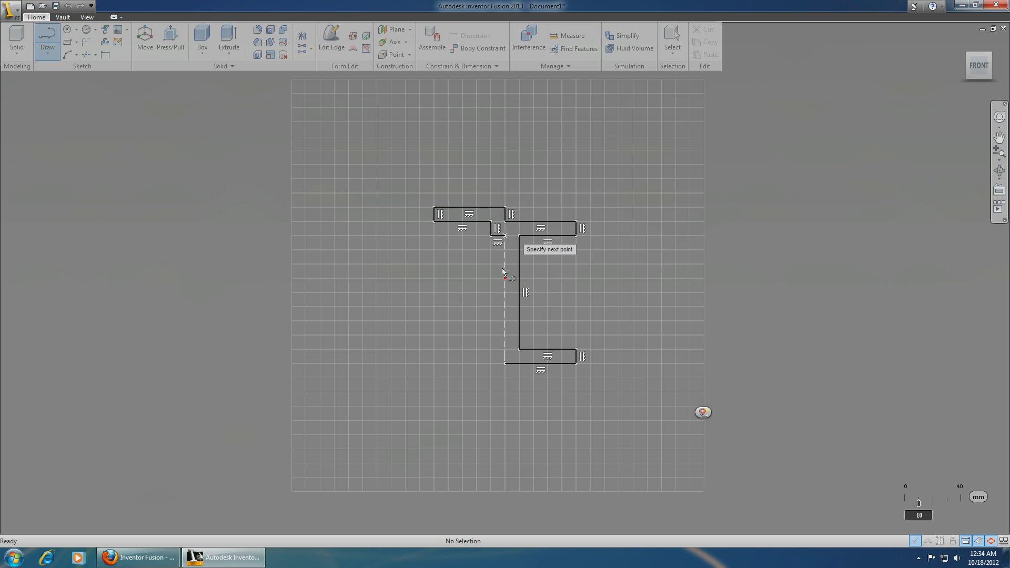
pyautogui.click(504, 363)
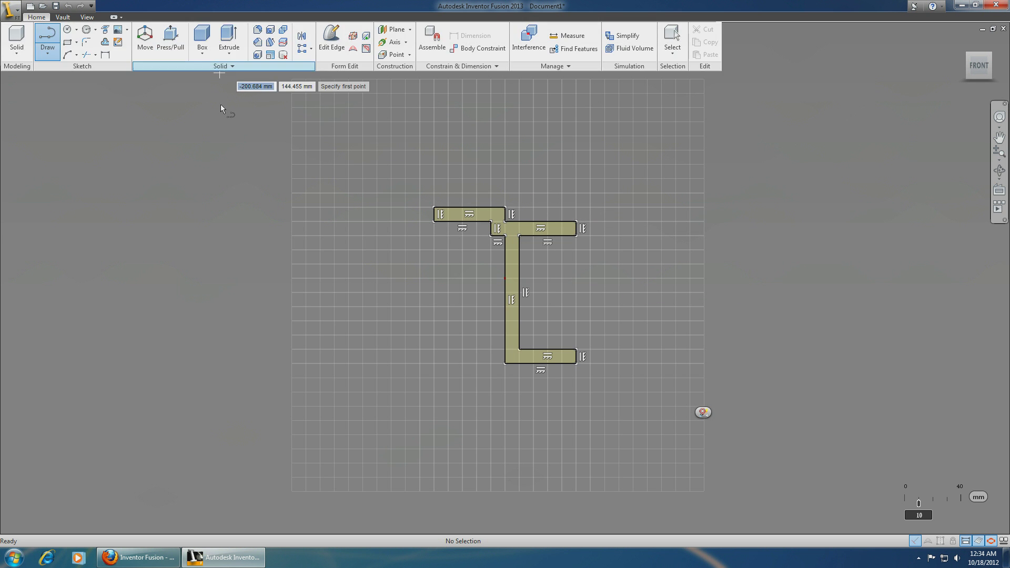
pyautogui.moveTo(576, 252)
pyautogui.keyDown('shift'); pyautogui.mouseDown(button='middle')
pyautogui.moveTo(529, 257)
pyautogui.moveTo(545, 254)
pyautogui.mouseUp(button='middle'); pyautogui.keyUp('shift')
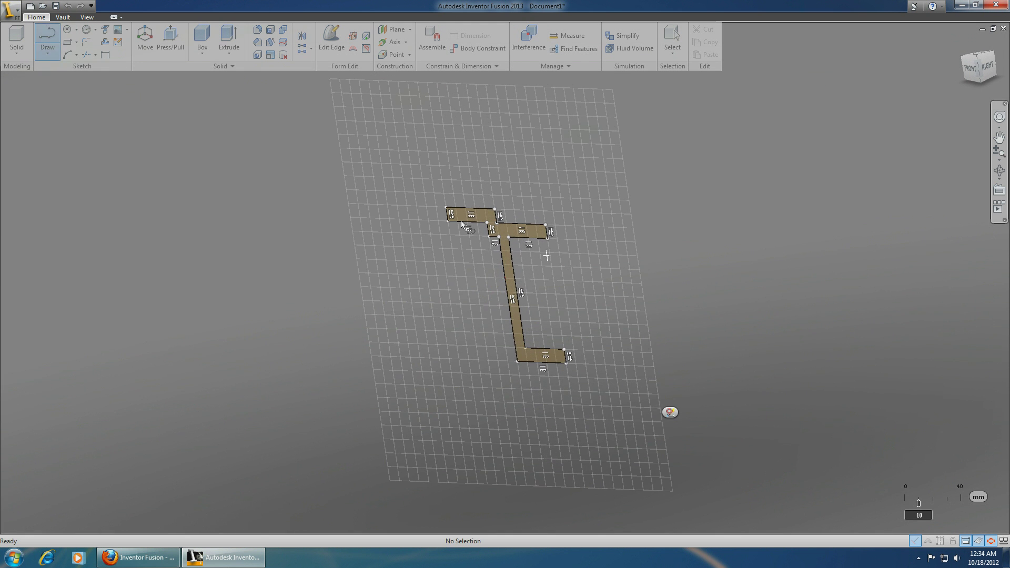
# Extrude the clamp profile 70 mm into a solid body
pyautogui.click(229, 37)
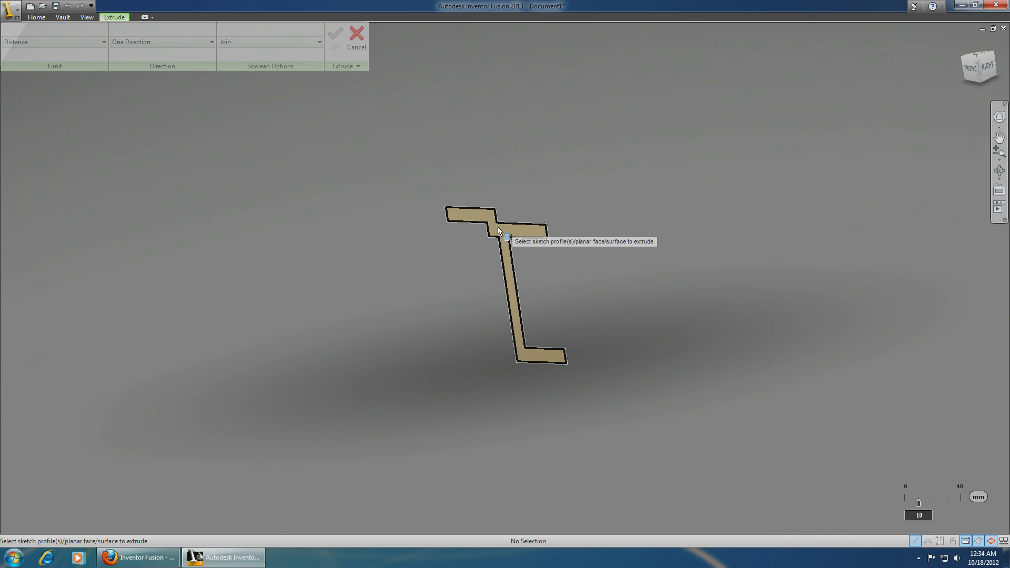
pyautogui.moveTo(503, 232)
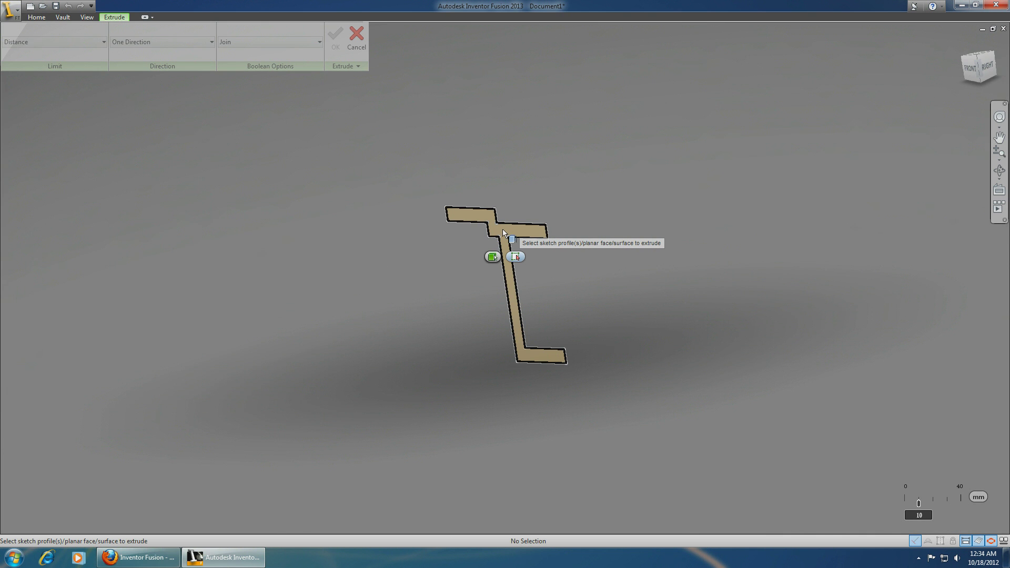
pyautogui.click(503, 231)
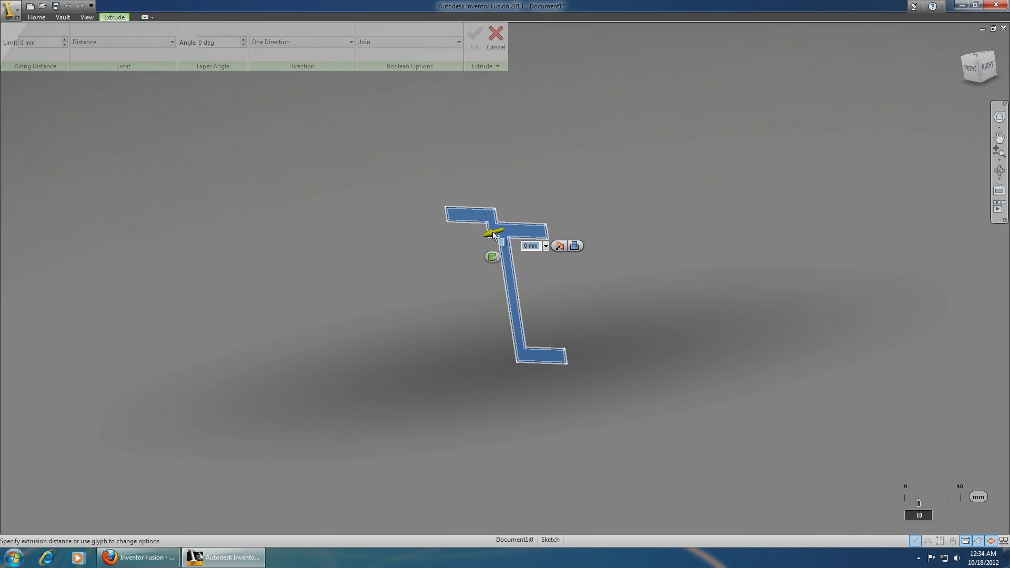
pyautogui.moveTo(53, 42); pyautogui.dragTo(3, 45)
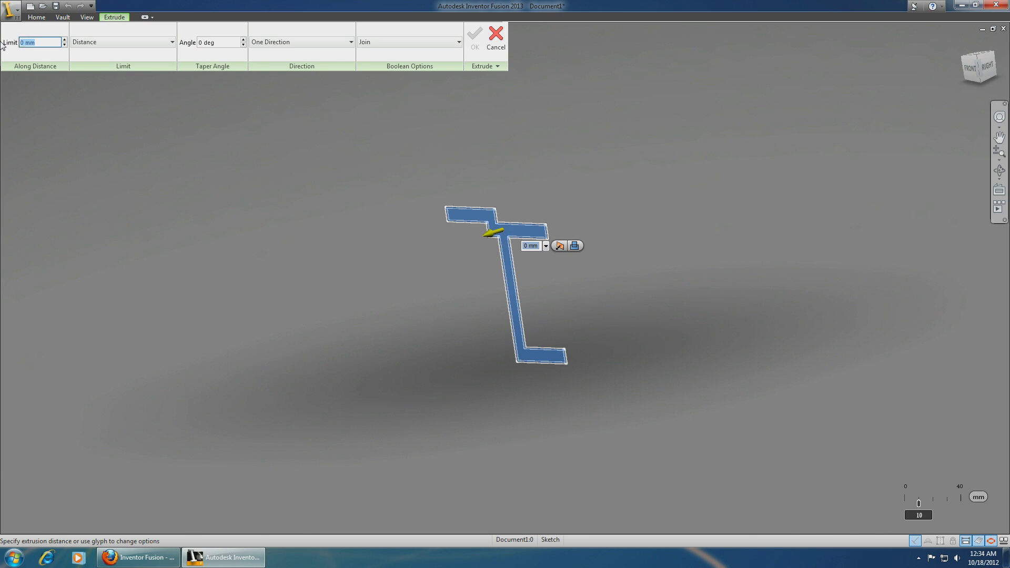
pyautogui.write('70')
pyautogui.press('Tab')
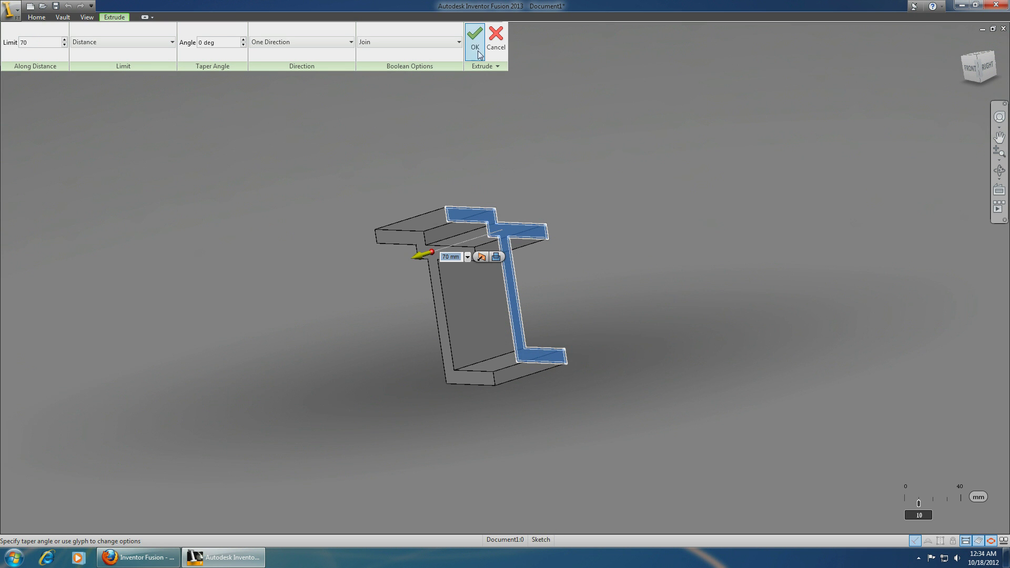
pyautogui.click(472, 48)
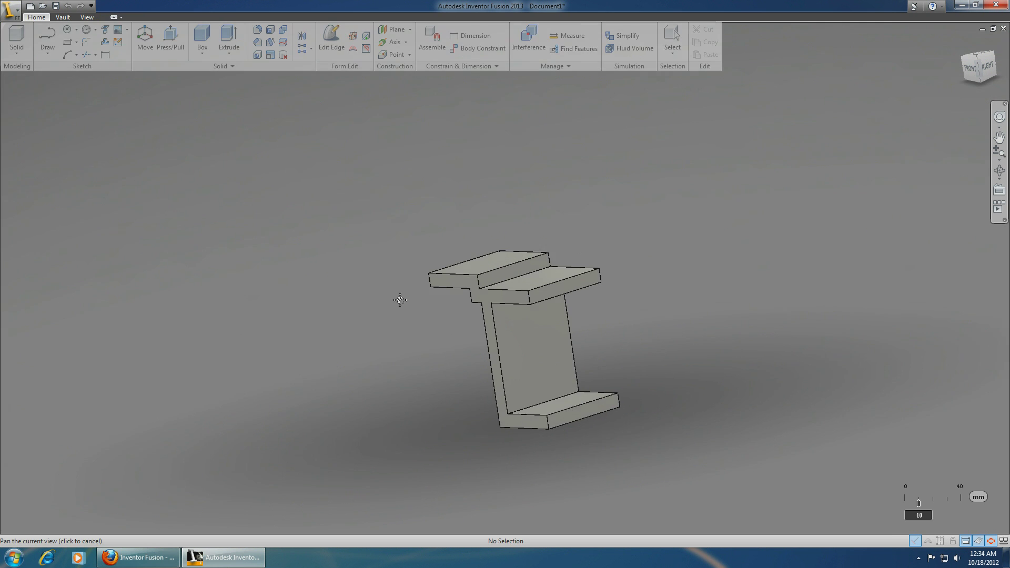
# Orbit the bracket to view it from above and zoom in on the bottom flange
pyautogui.keyDown('shift'); pyautogui.moveTo(341, 244); pyautogui.dragTo(484, 250, button='middle'); pyautogui.keyUp('shift')
pyautogui.scroll(2, 599, 393)
pyautogui.scroll(-3, 621, 412)
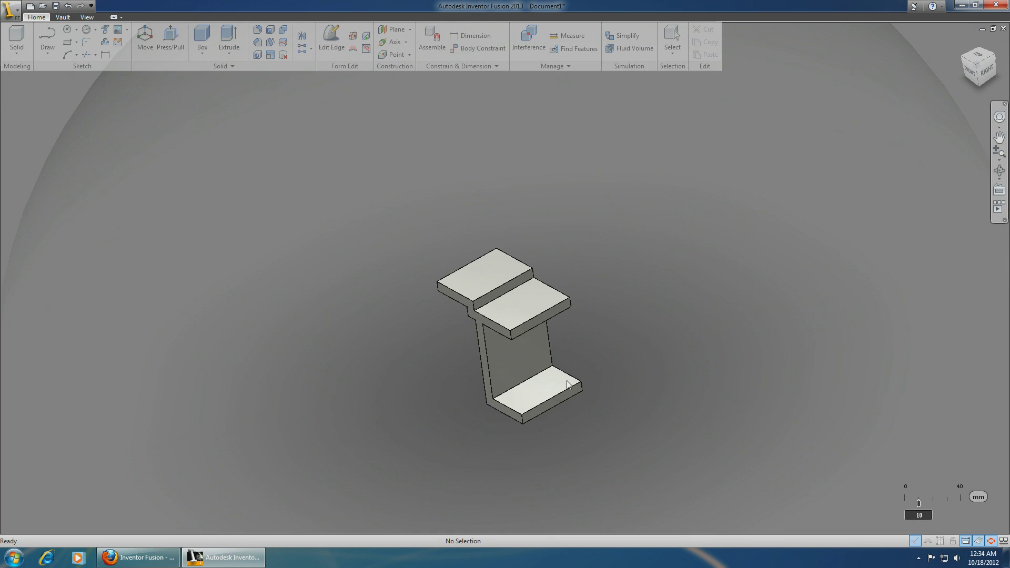
pyautogui.scroll(4, 545, 357)
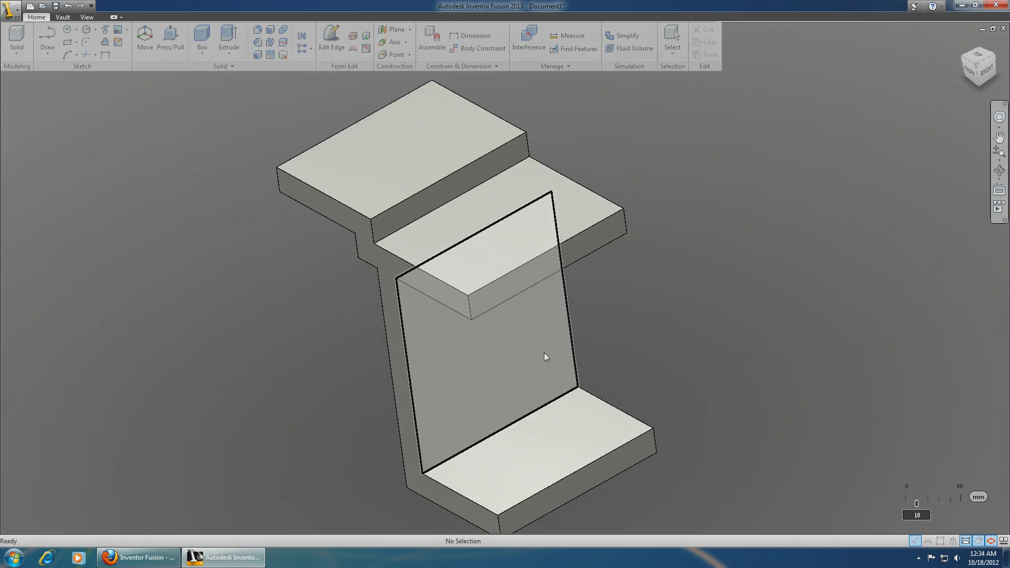
# Draw two corner-to-corner diagonal lines across the bottom flange's top face
pyautogui.click(583, 444)
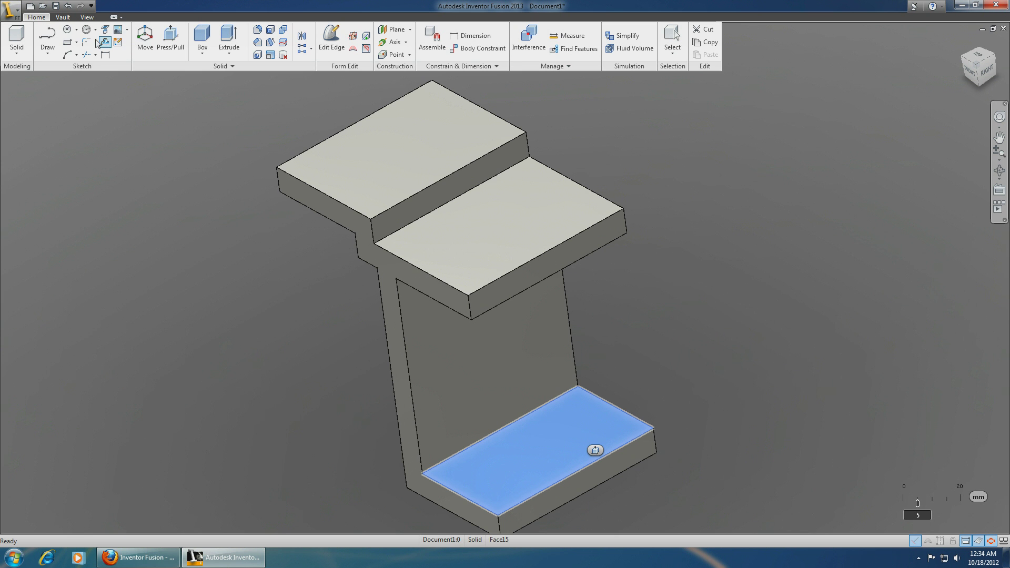
pyautogui.click(67, 30)
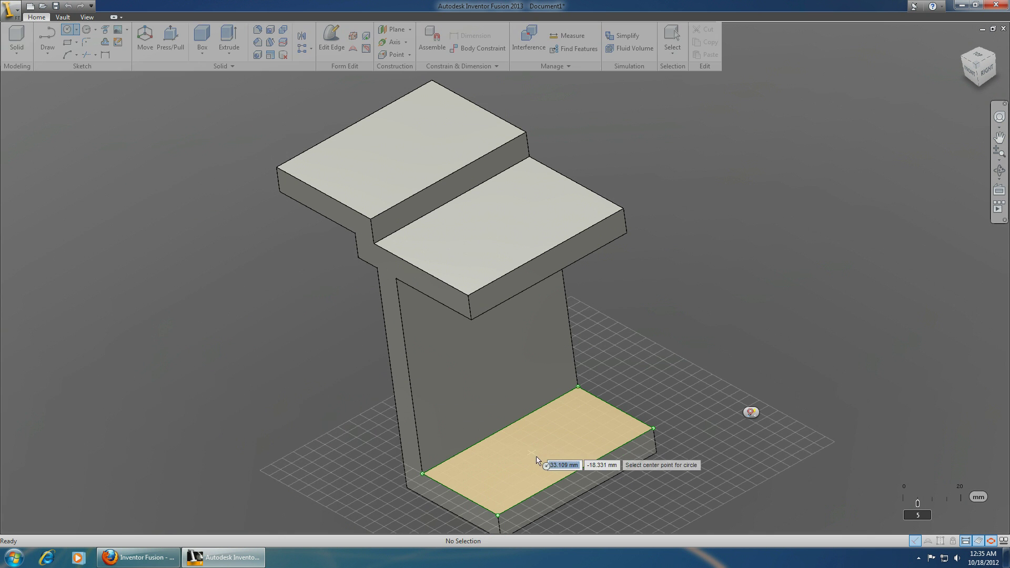
pyautogui.press('Escape')
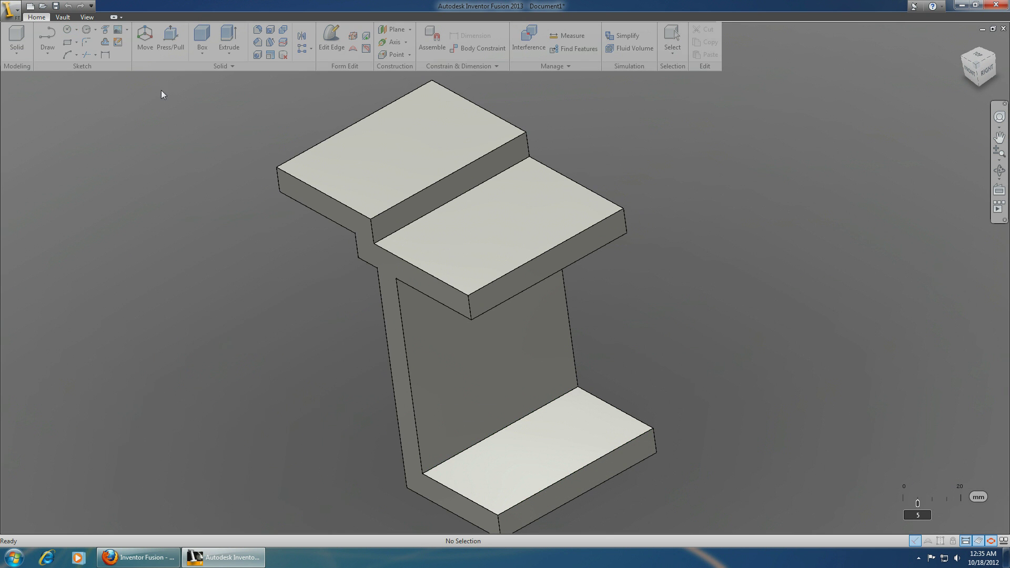
pyautogui.click(47, 40)
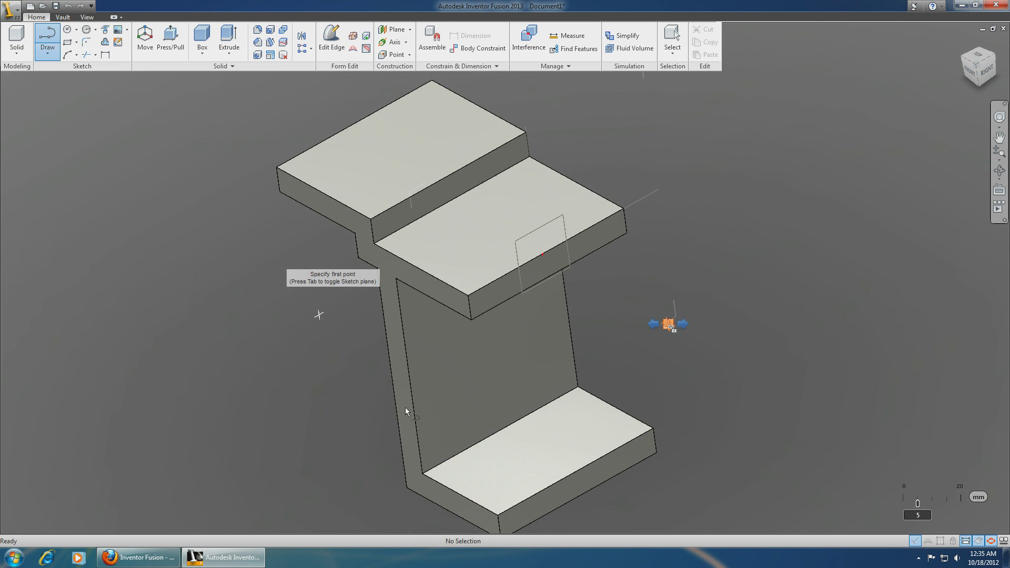
pyautogui.click(498, 514)
pyautogui.click(578, 388)
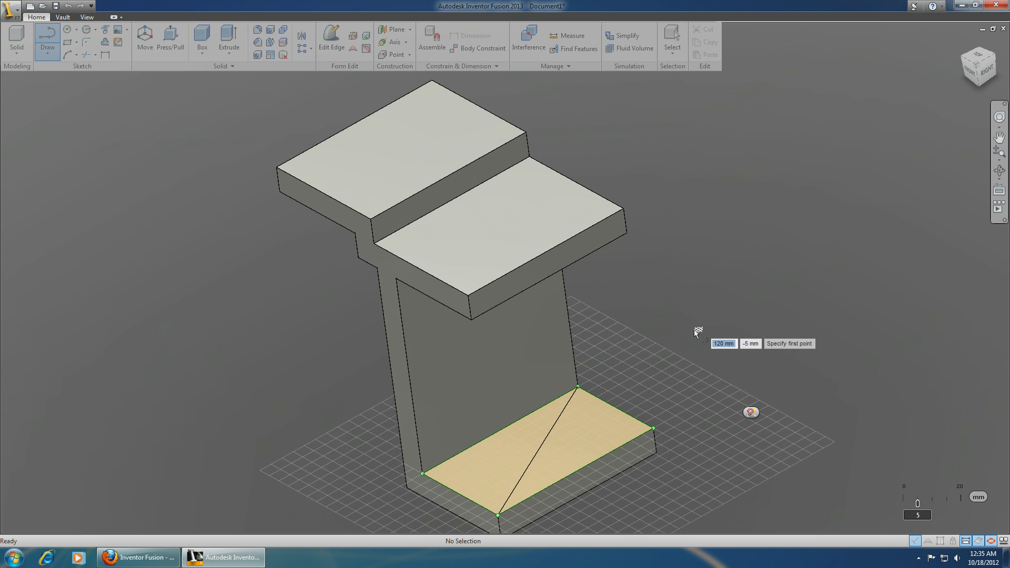
pyautogui.click(653, 429)
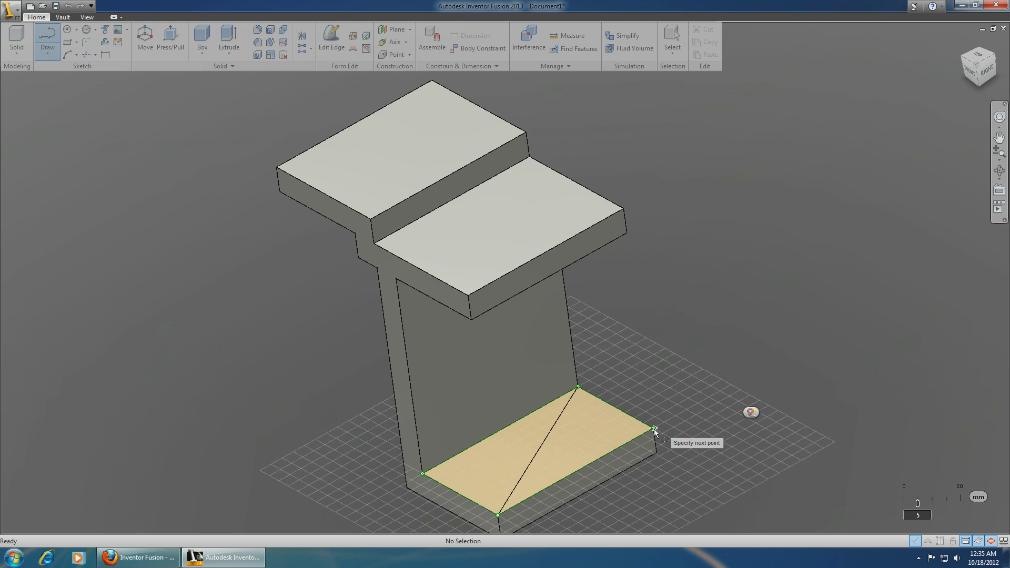
pyautogui.click(422, 474)
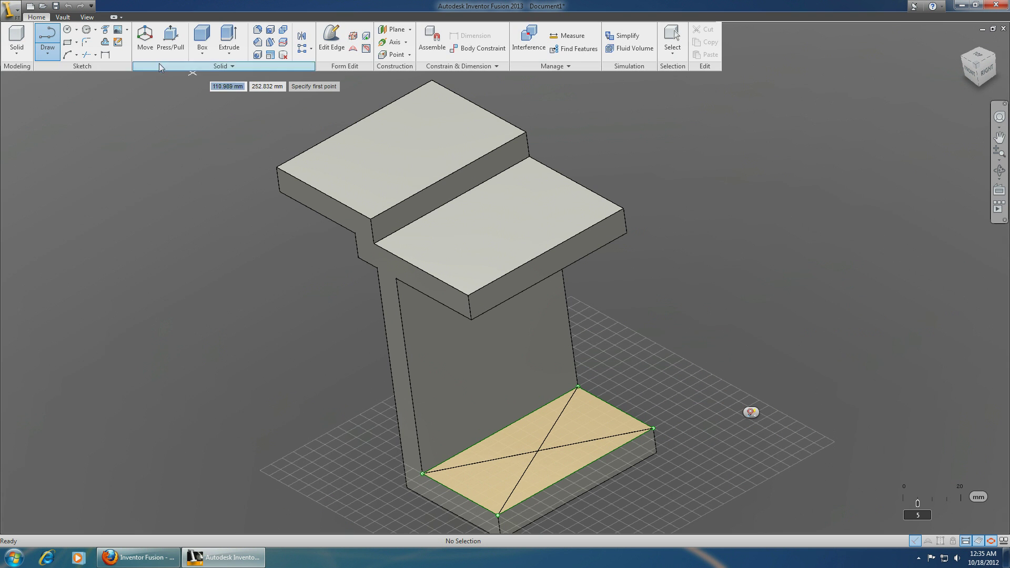
# Draw a 5 mm-radius circle centred where the diagonals cross
pyautogui.click(68, 31)
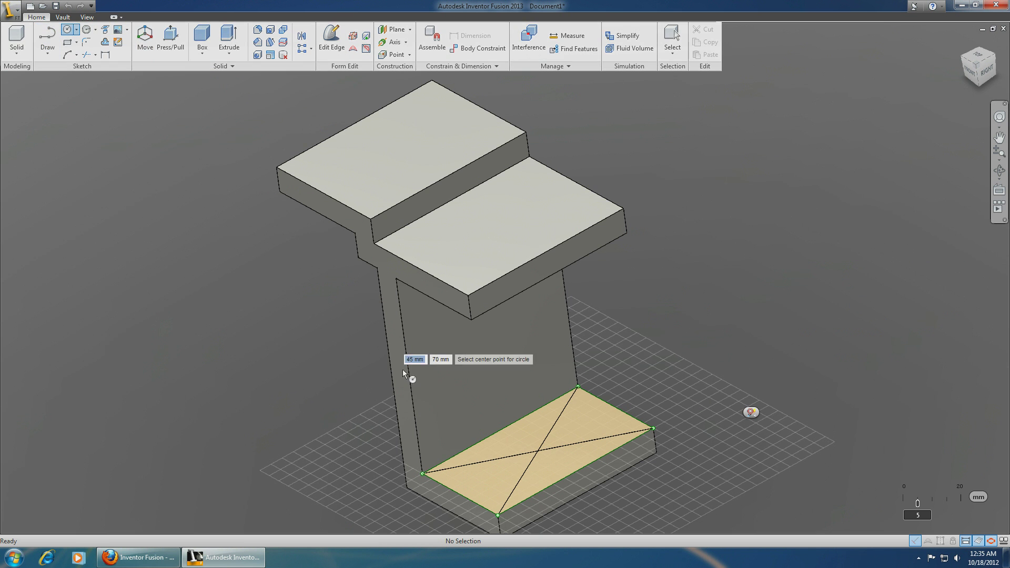
pyautogui.click(537, 454)
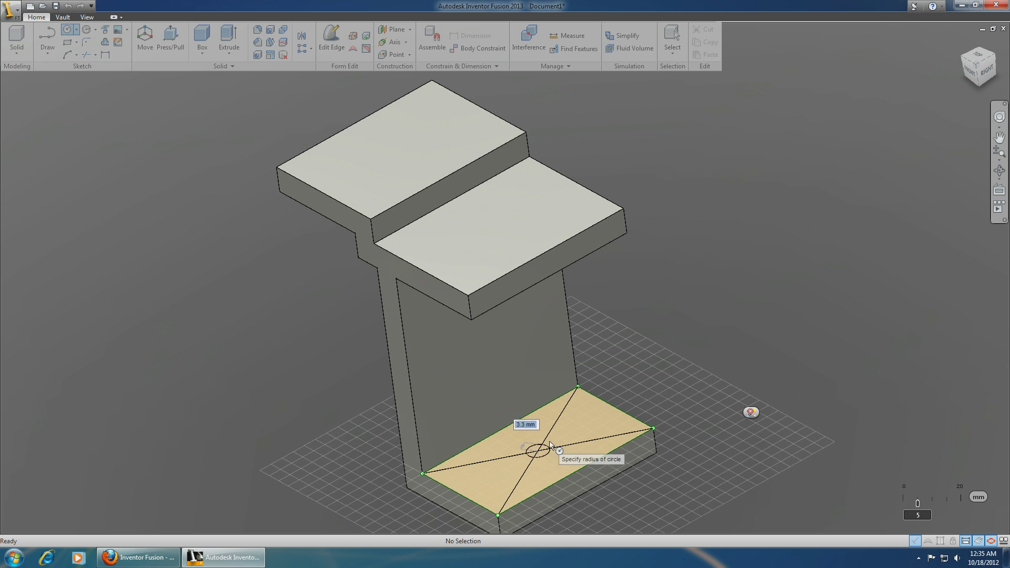
pyautogui.scroll(-2, 541, 451)
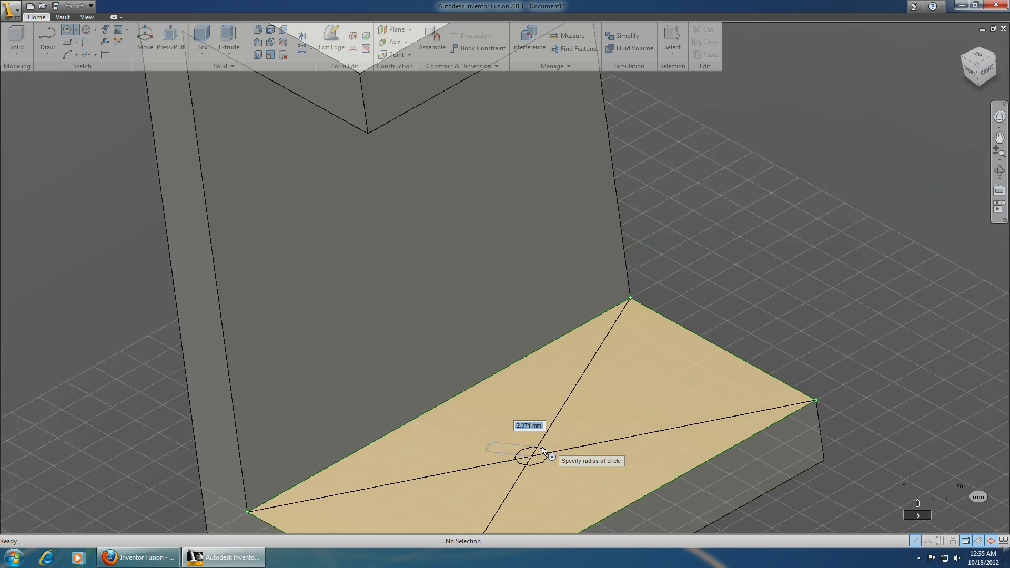
pyautogui.scroll(5, 543, 451)
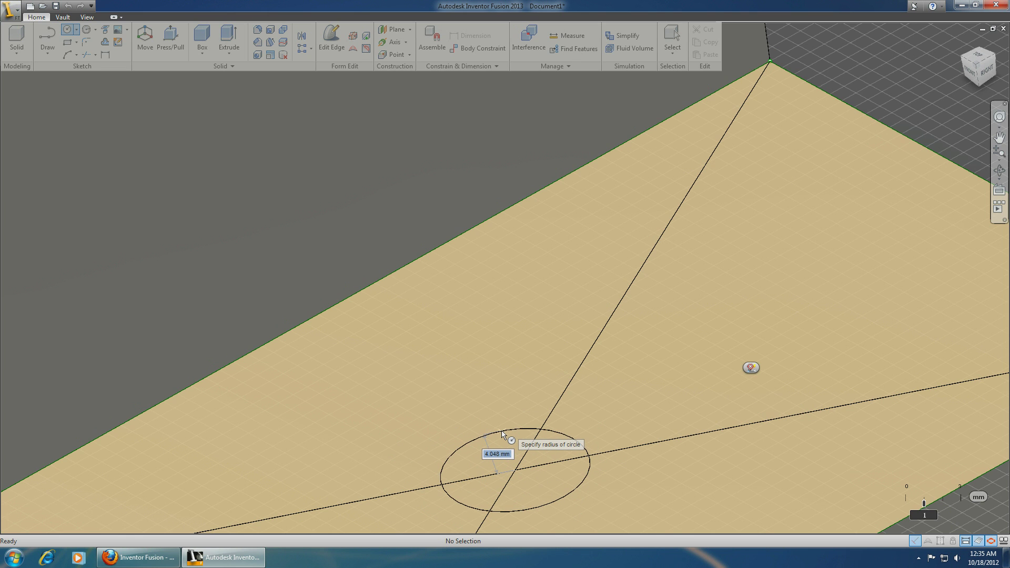
pyautogui.press('Tab')
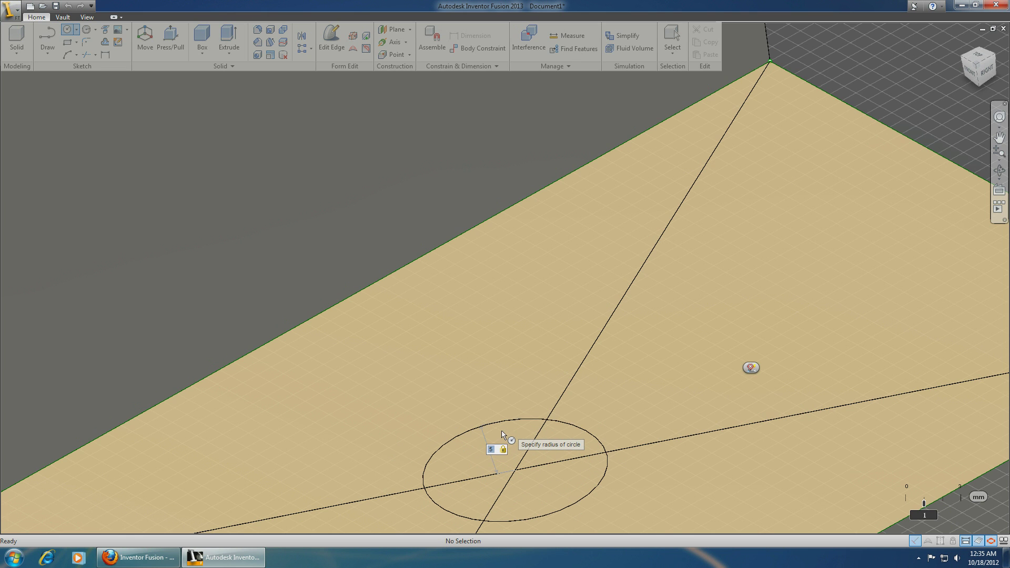
pyautogui.click(590, 325)
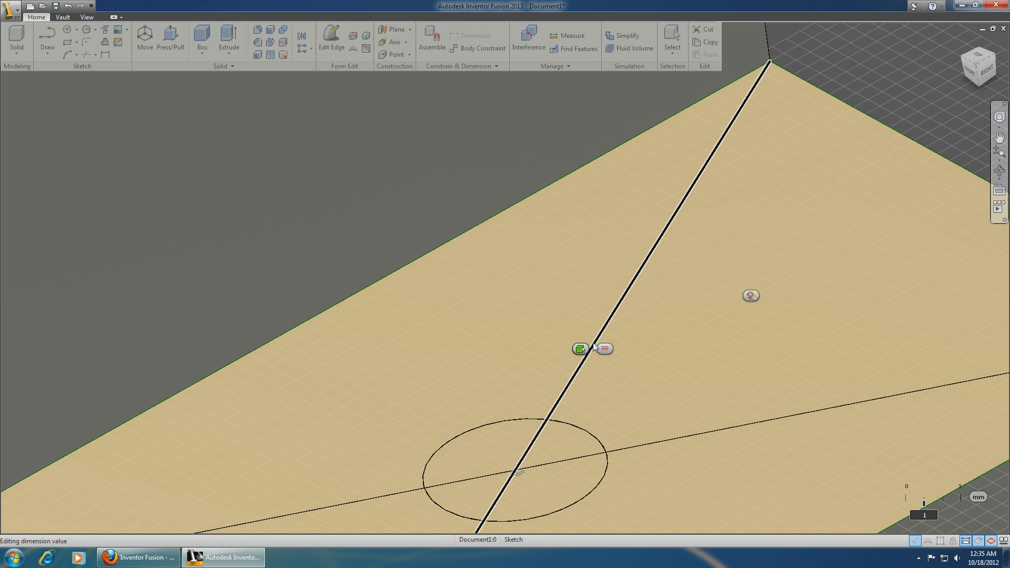
# Delete the diagonal guide lines, leaving only the circle
pyautogui.click(592, 349)
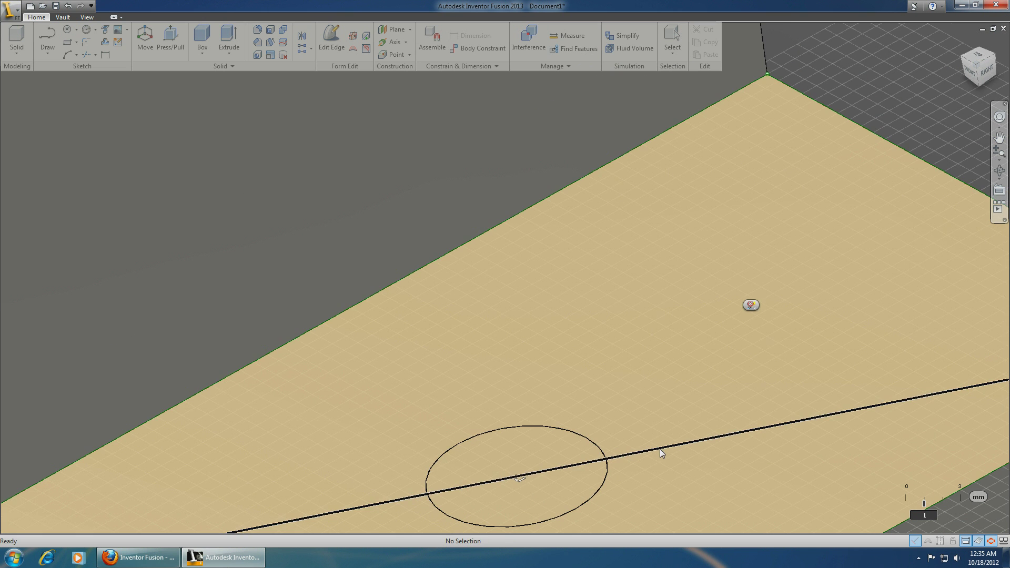
pyautogui.scroll(3, 652, 456)
pyautogui.scroll(-3, 643, 457)
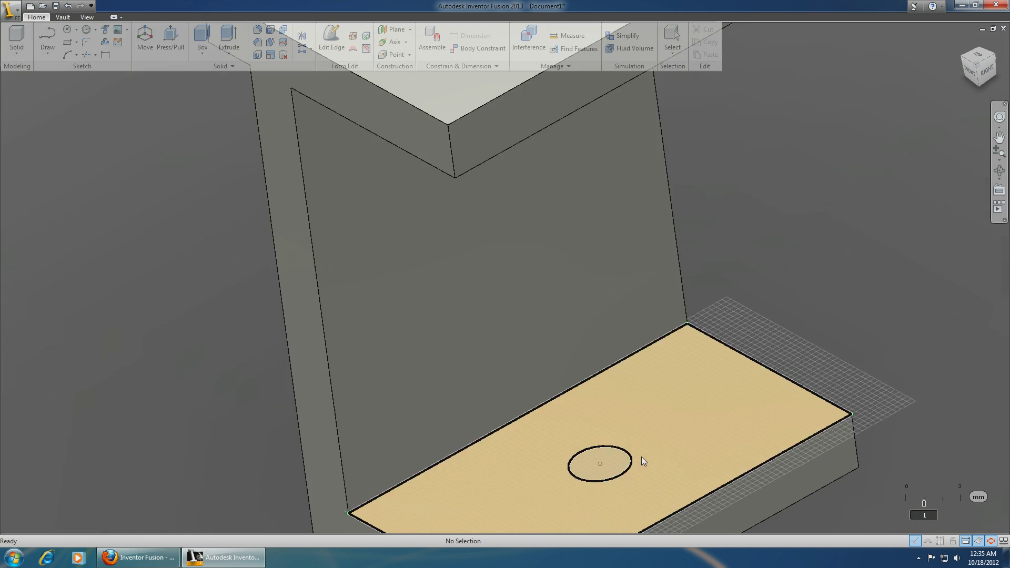
# Press/Pull the circle downward as a -35 mm cut through the bottom flange
pyautogui.click(172, 37)
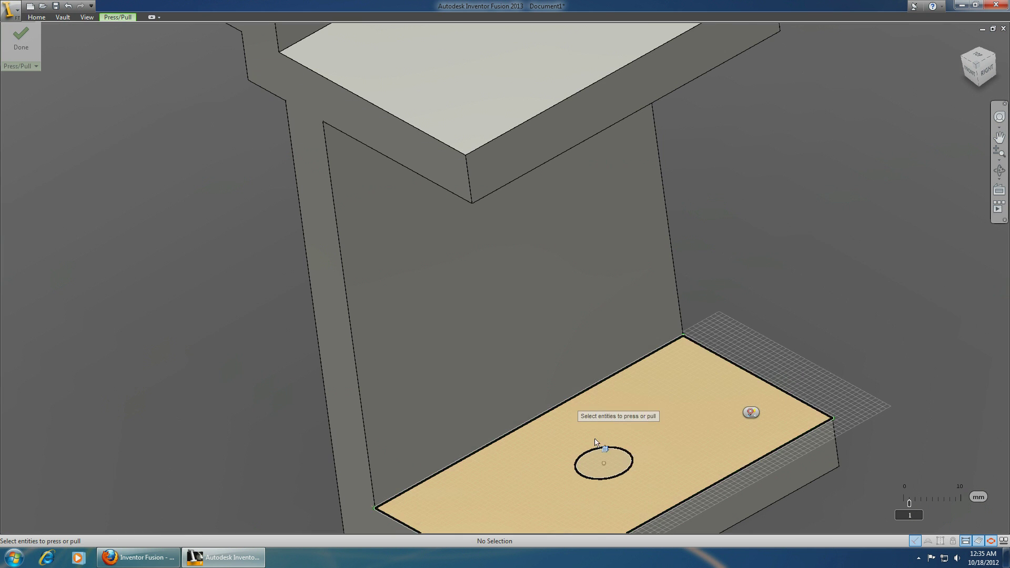
pyautogui.click(604, 461)
pyautogui.moveTo(605, 437); pyautogui.dragTo(664, 522)
pyautogui.scroll(5, 652, 504)
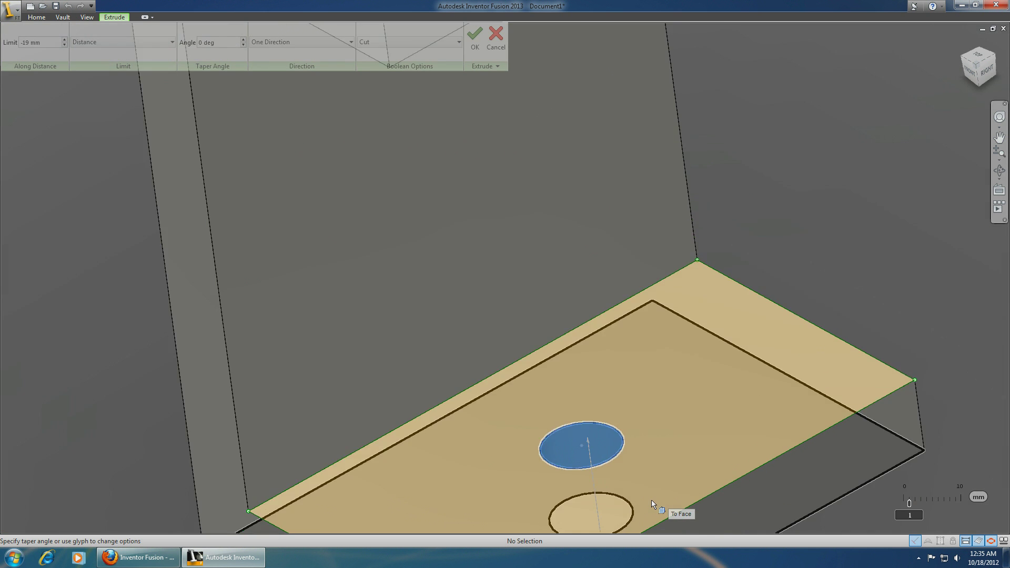
pyautogui.scroll(-8, 643, 490)
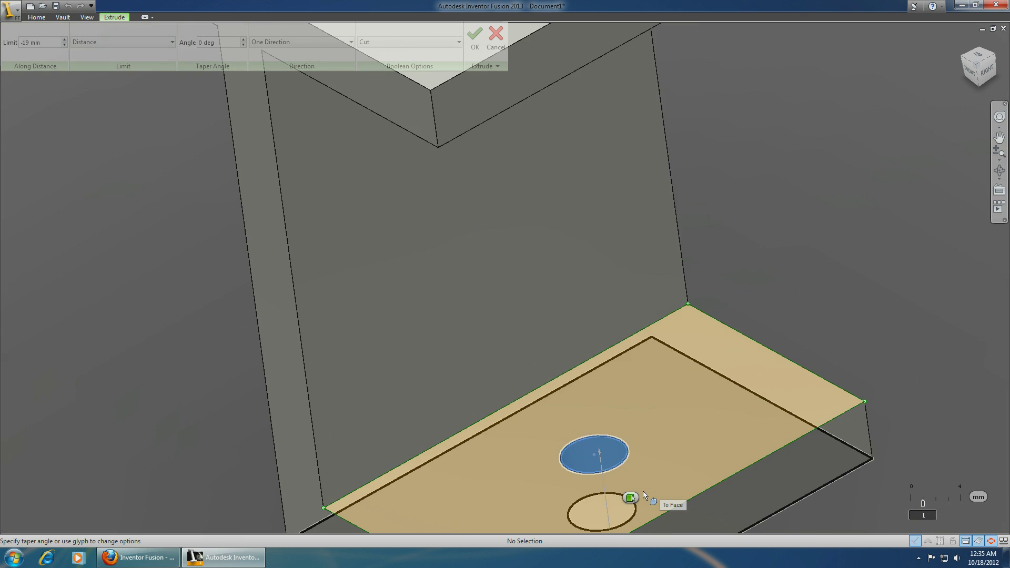
pyautogui.moveTo(598, 340); pyautogui.dragTo(541, 147, button='middle')
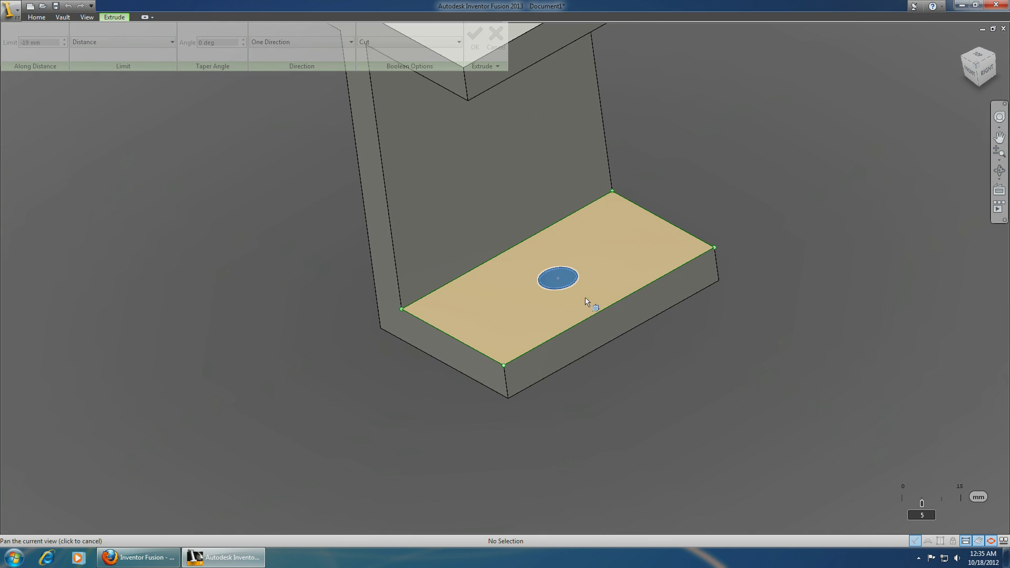
pyautogui.moveTo(572, 353)
pyautogui.moveTo(571, 355); pyautogui.dragTo(583, 399)
pyautogui.press('Return')
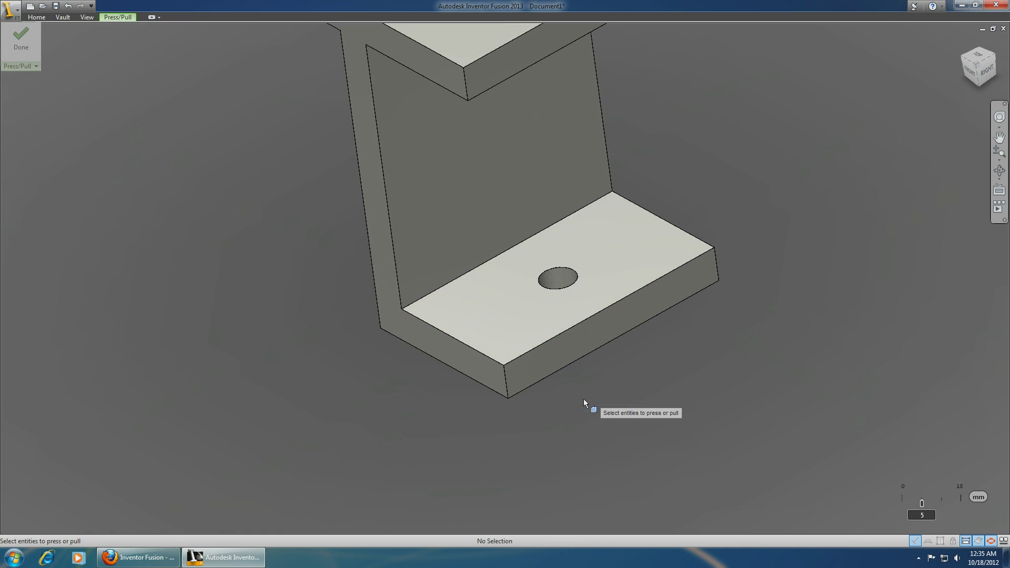
pyautogui.scroll(-5, 253, 305)
# Complete the Press/Pull on the bracket, then orbit it to inspect the hole in the bottom lip
pyautogui.moveTo(246, 268); pyautogui.dragTo(300, 282, button='middle')
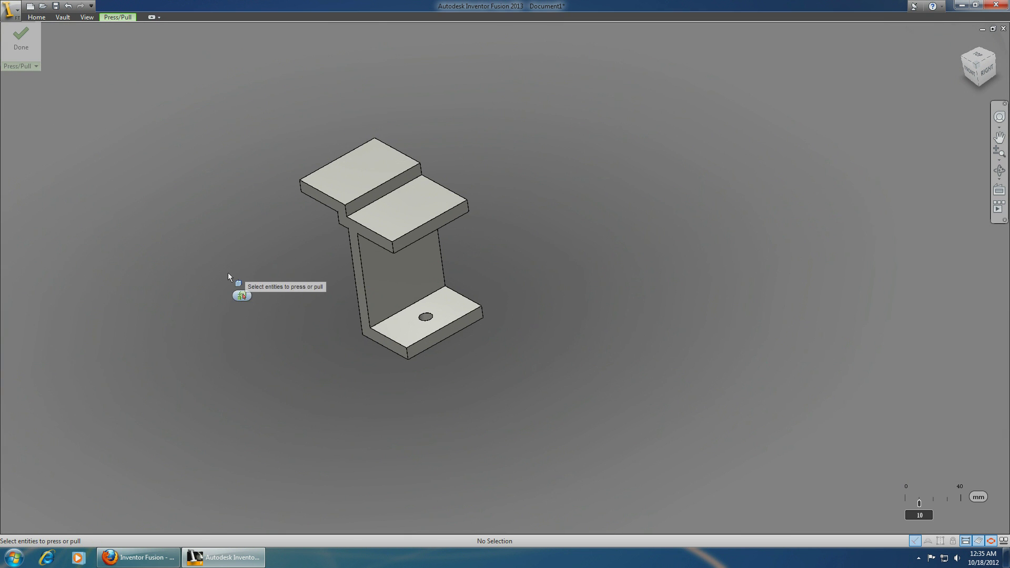
pyautogui.click(22, 40)
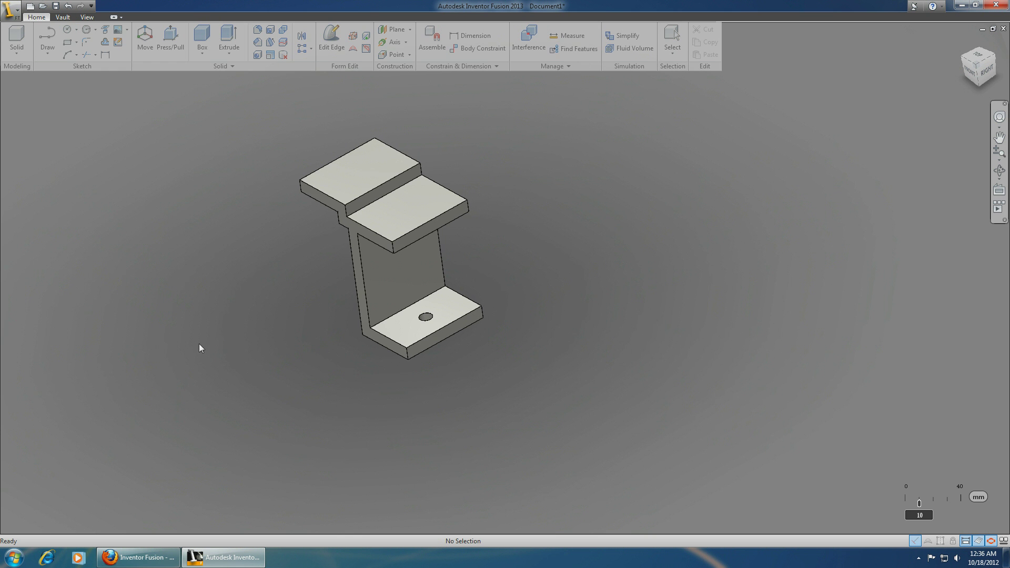
pyautogui.keyDown('shift'); pyautogui.moveTo(153, 365); pyautogui.dragTo(608, 391, button='middle'); pyautogui.keyUp('shift')
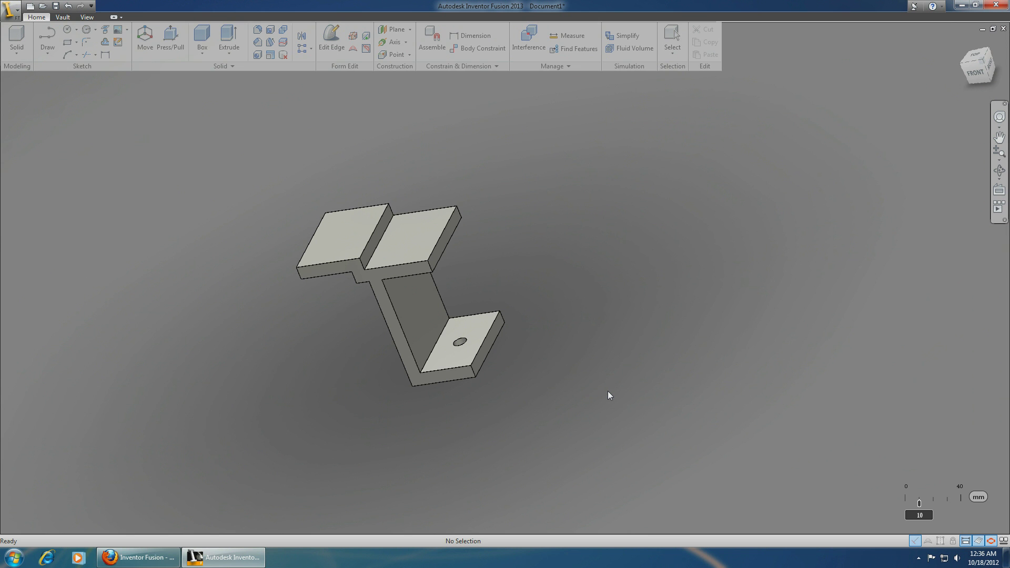